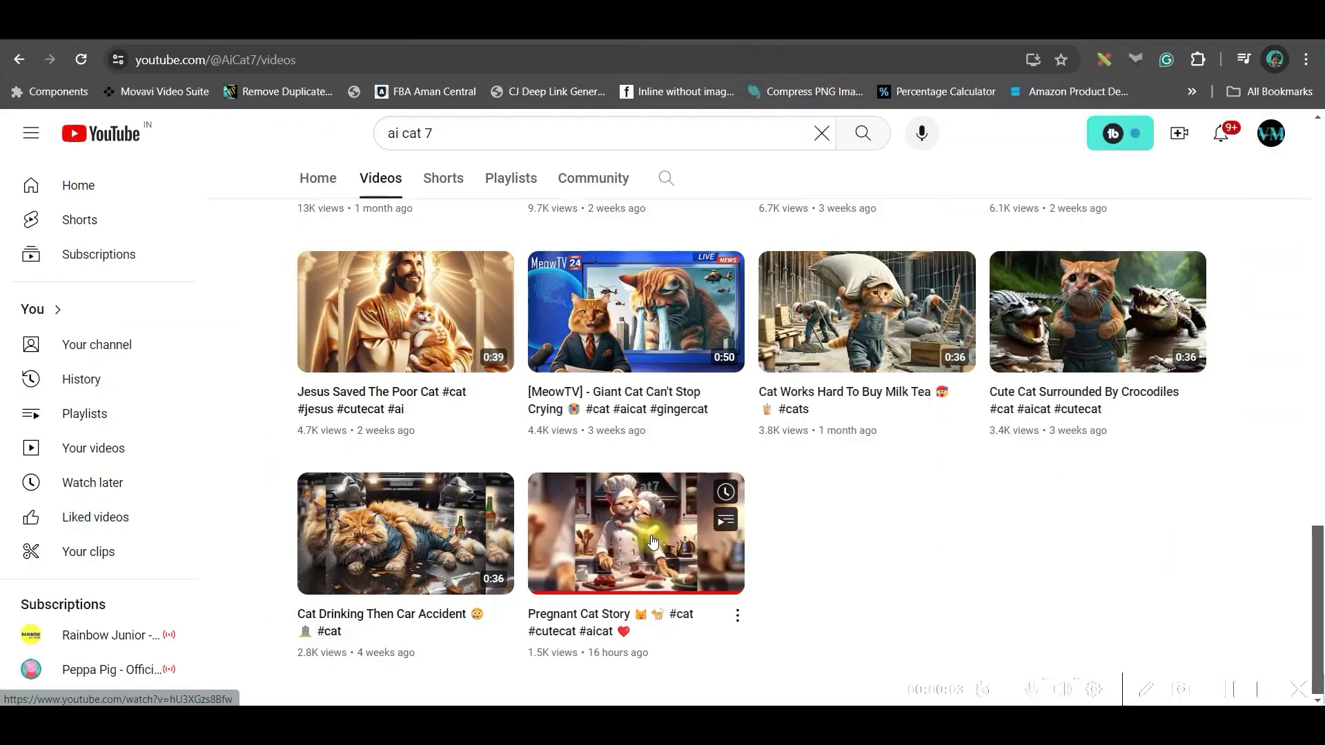
# Step: Open AiCat7's Pregnant Cat Story video and bring up Snipping Tool
pyautogui.click(584, 597)
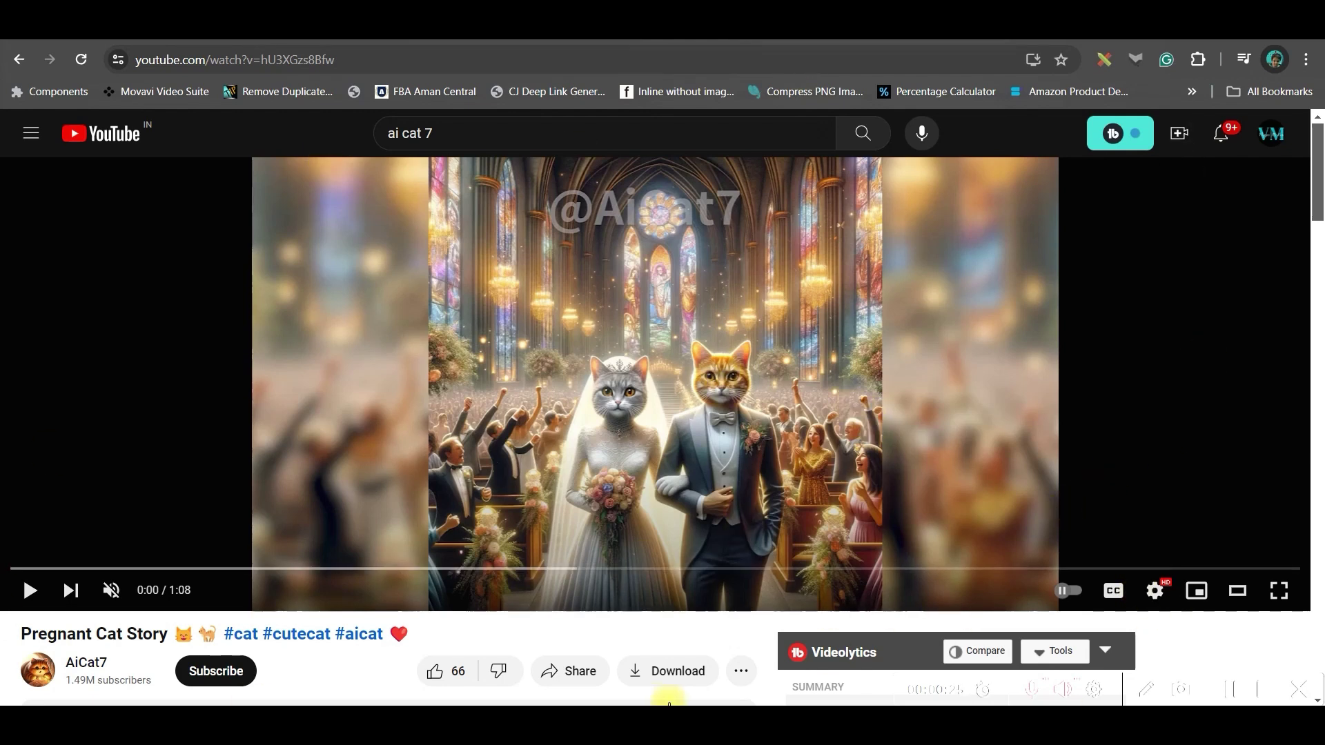
pyautogui.press('super')
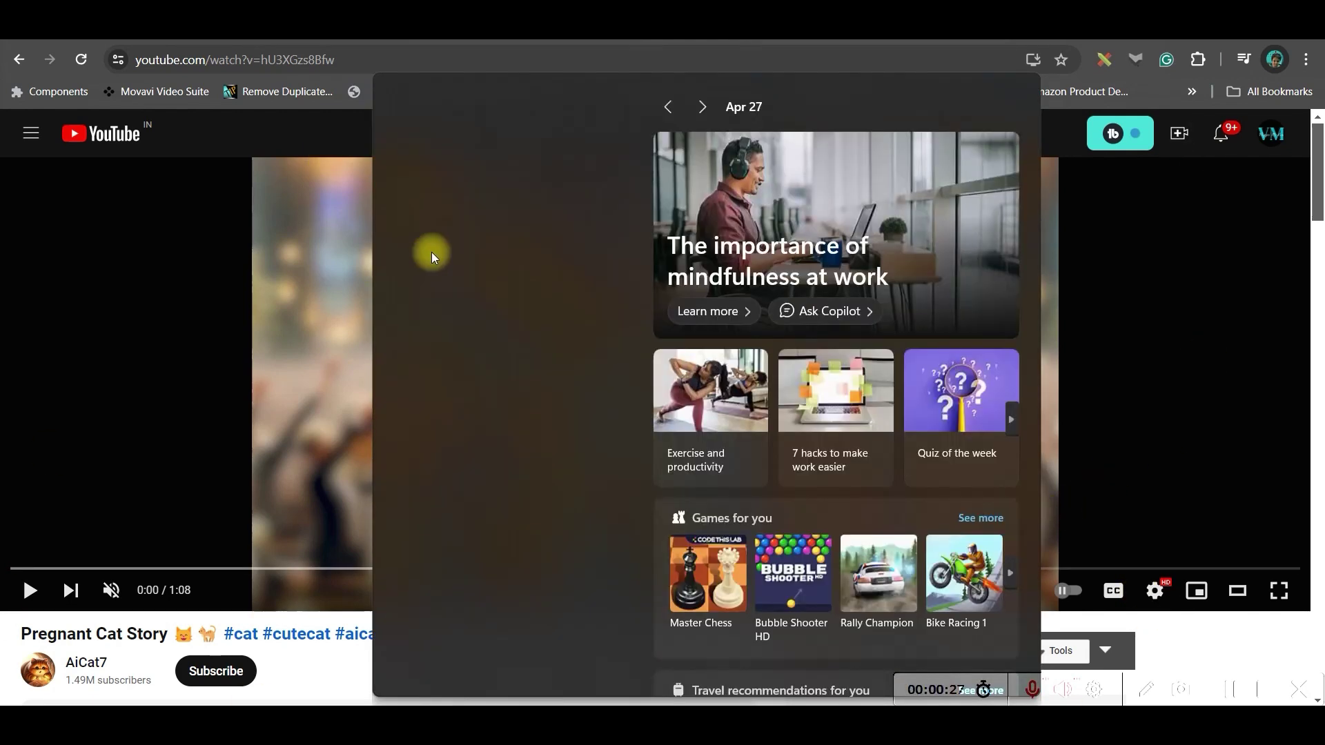
pyautogui.press('Escape')
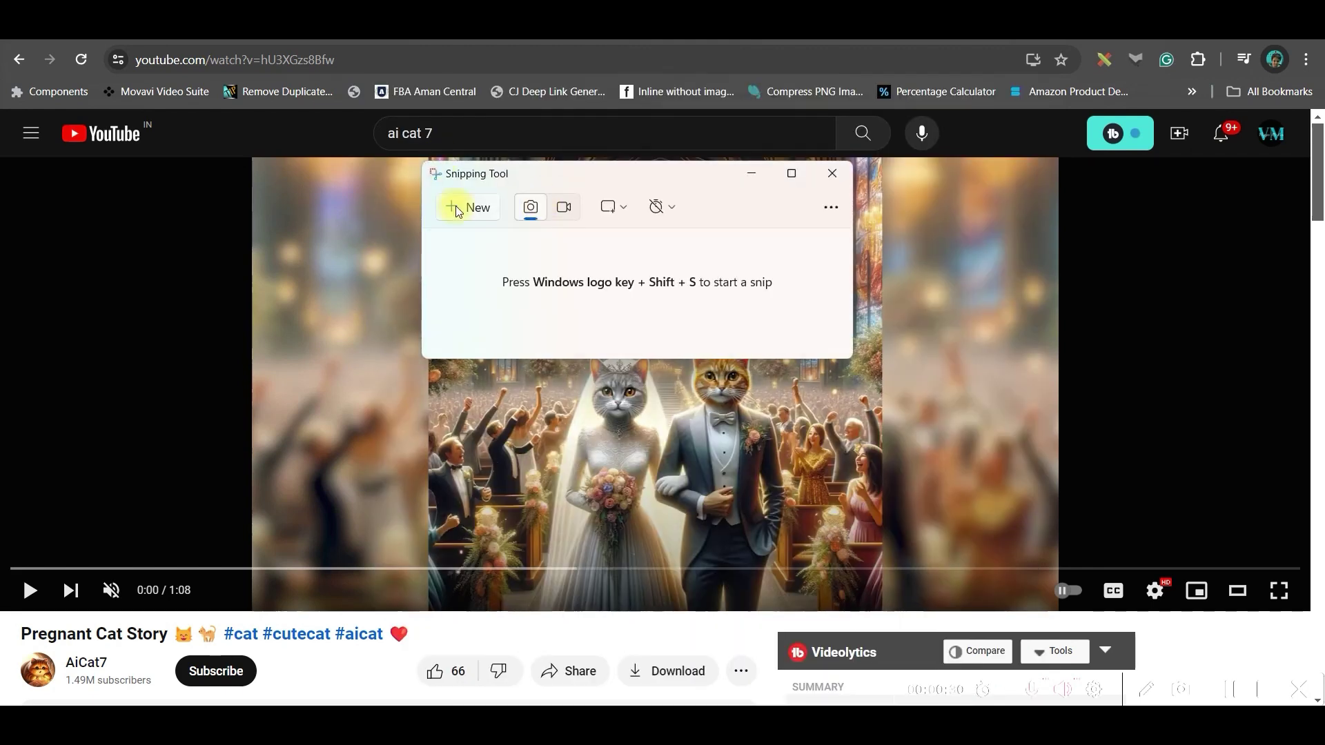
# Step: Snip the cat bride-and-groom church frame and save the capture
pyautogui.click(455, 207)
pyautogui.moveTo(430, 157)
pyautogui.mouseDown()
pyautogui.moveTo(863, 552)
pyautogui.moveTo(883, 603)
pyautogui.mouseUp()
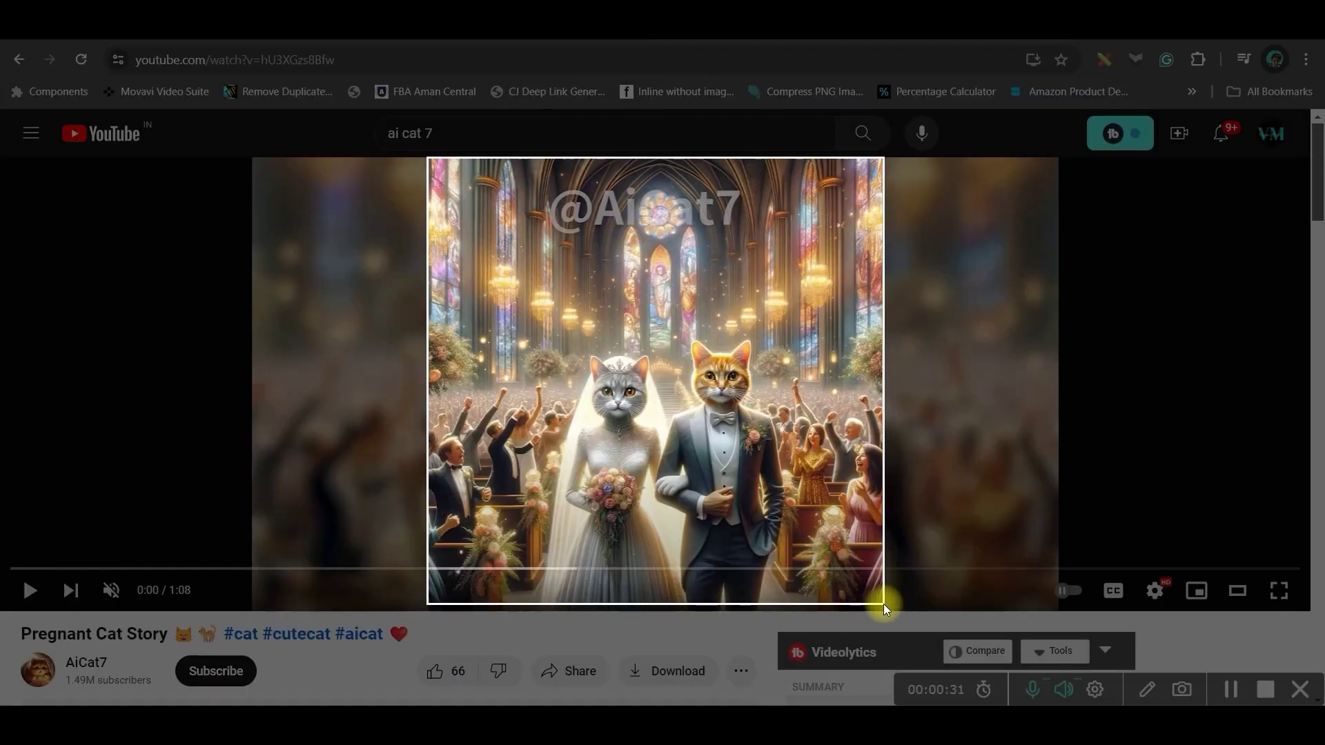
pyautogui.moveTo(883, 603); pyautogui.dragTo(883, 603)
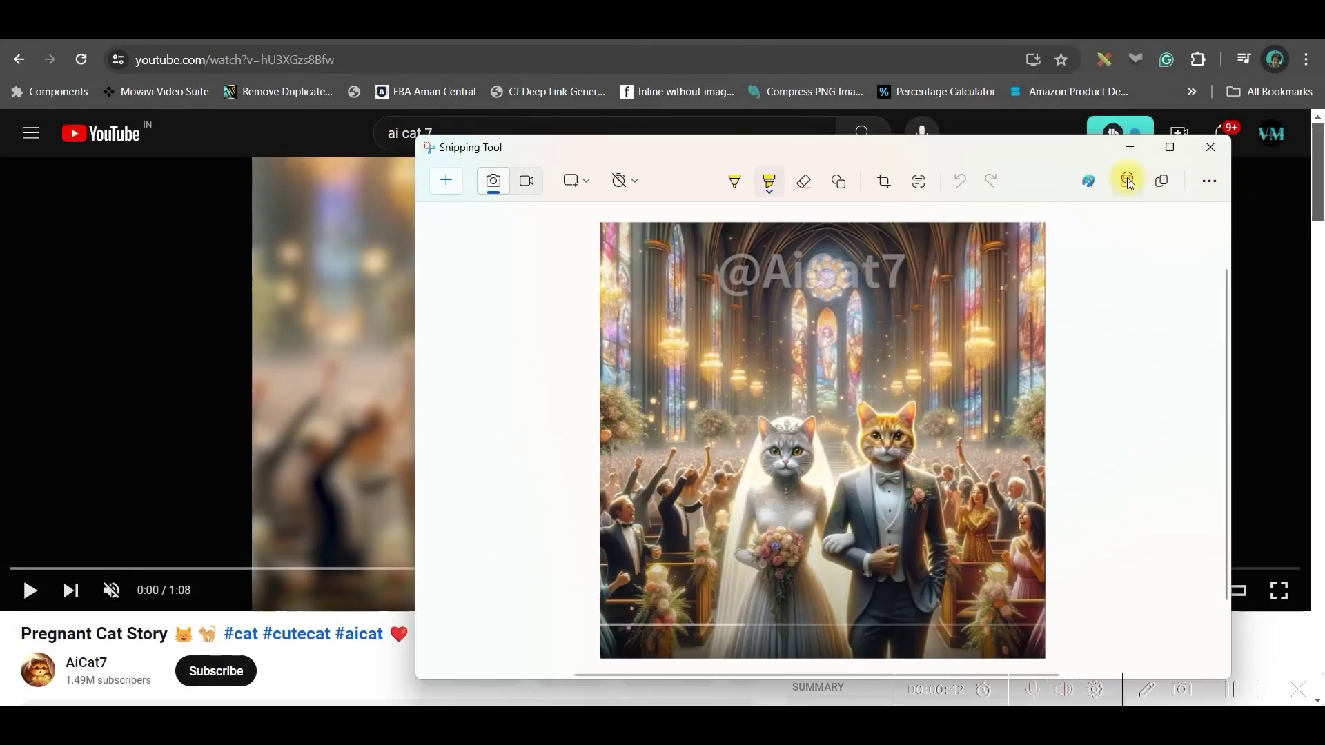
pyautogui.click(1126, 181)
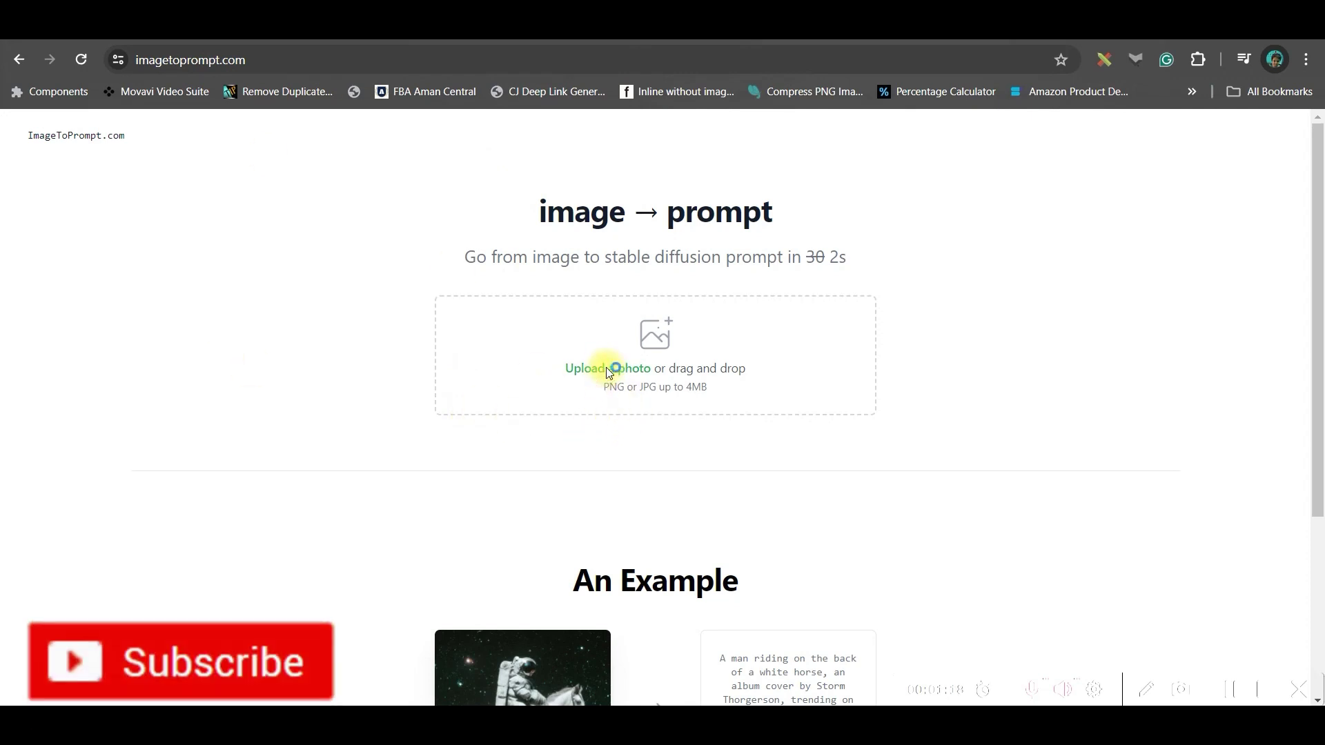
# Step: Upload the cat wedding screenshot to ImageToPrompt and generate its prompt
pyautogui.click(607, 371)
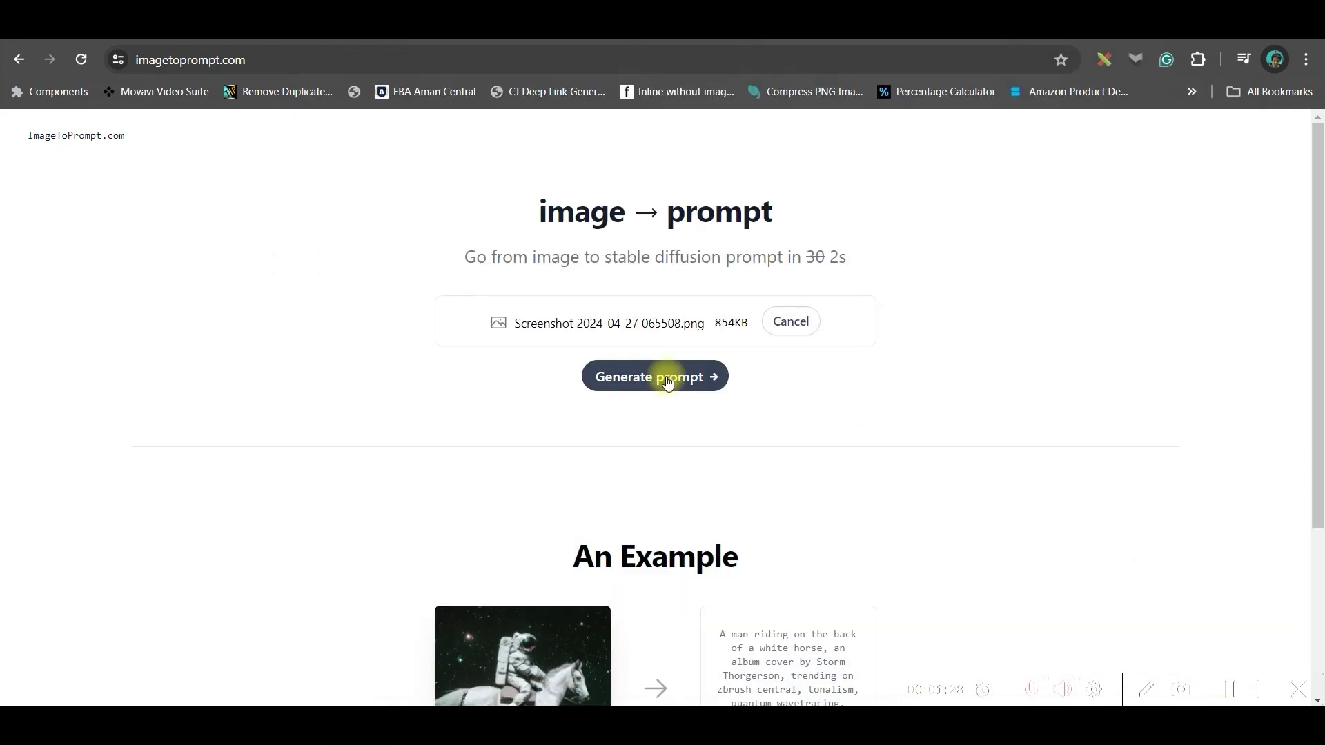
pyautogui.click(668, 379)
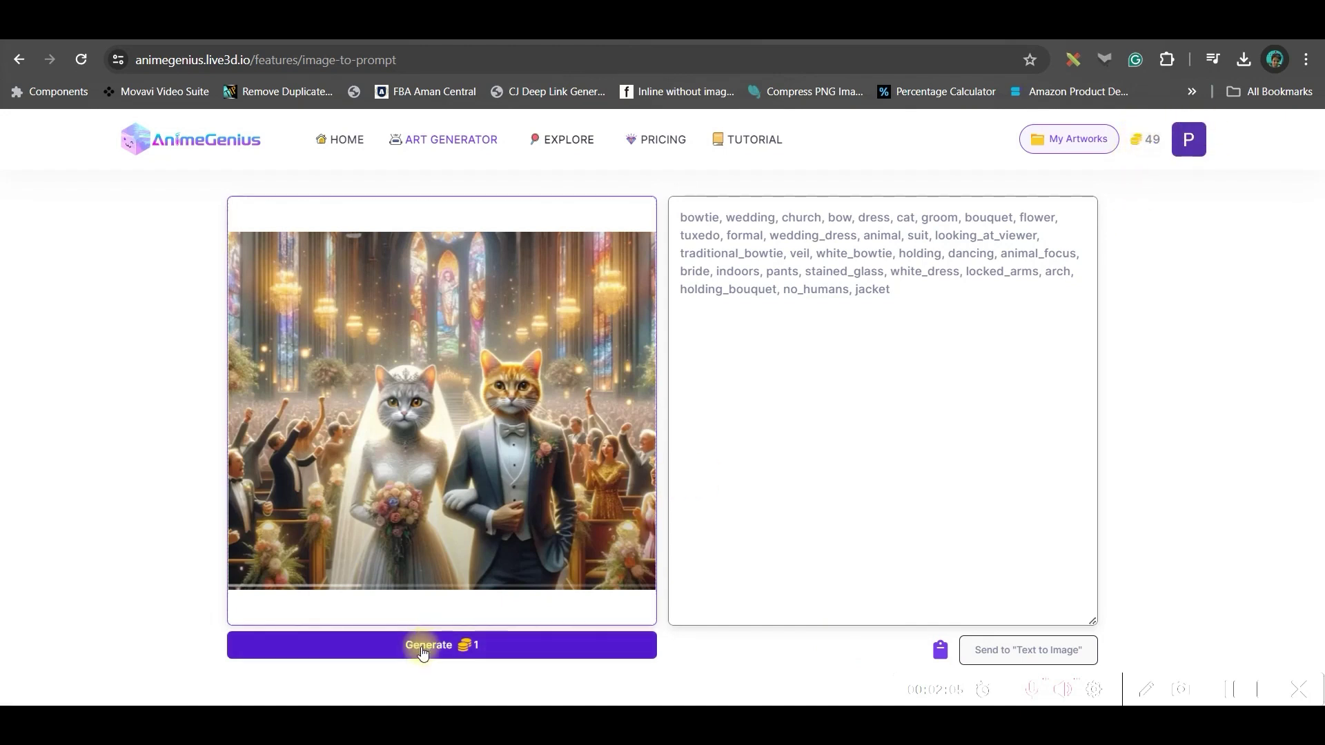
# Step: Dismiss the extra file picker and select AnimeGenius's generated wedding tags
pyautogui.click(417, 457)
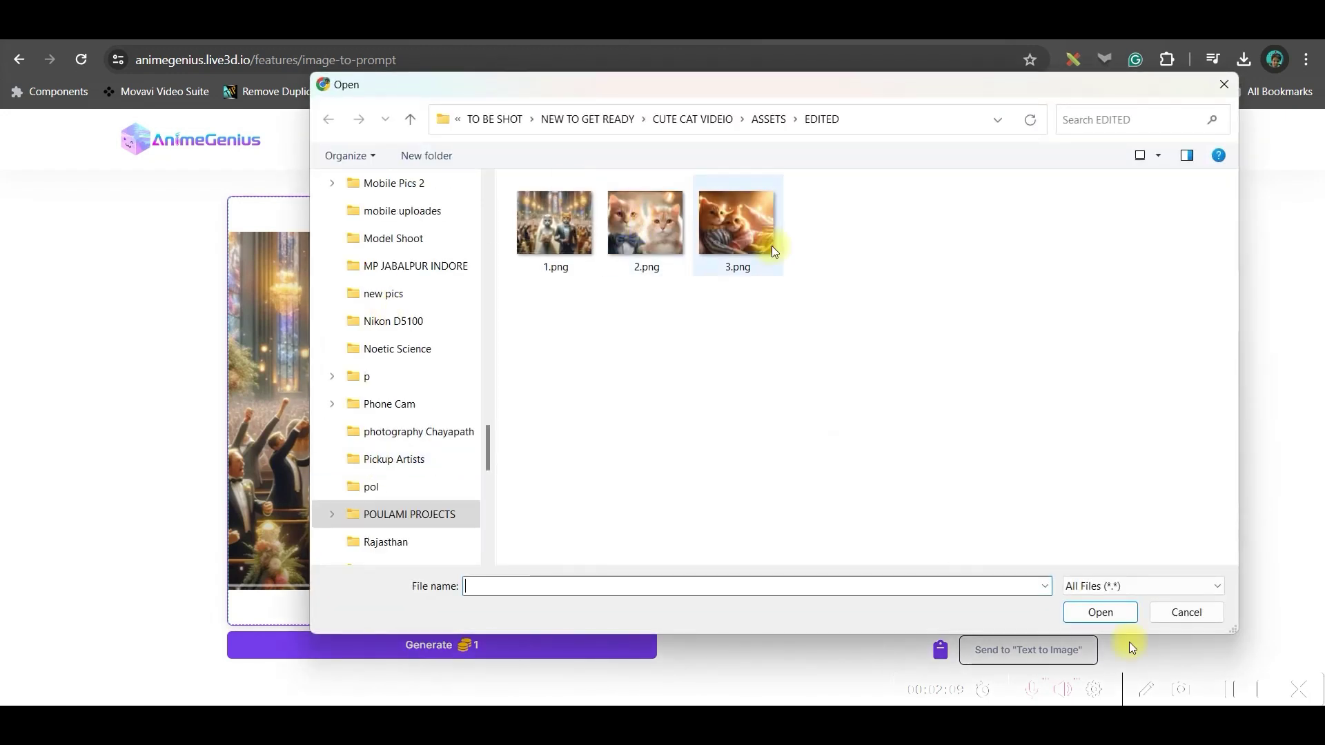
pyautogui.click(1224, 87)
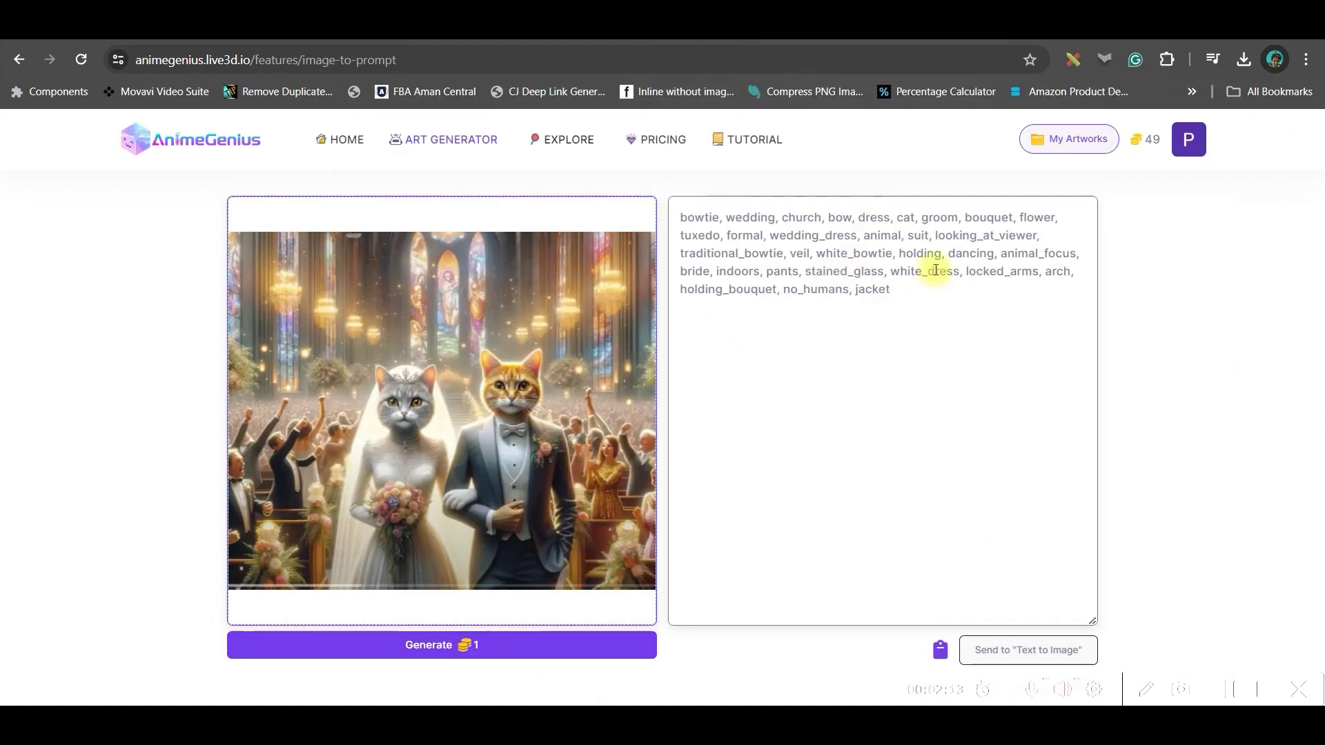
pyautogui.moveTo(921, 296); pyautogui.dragTo(684, 217)
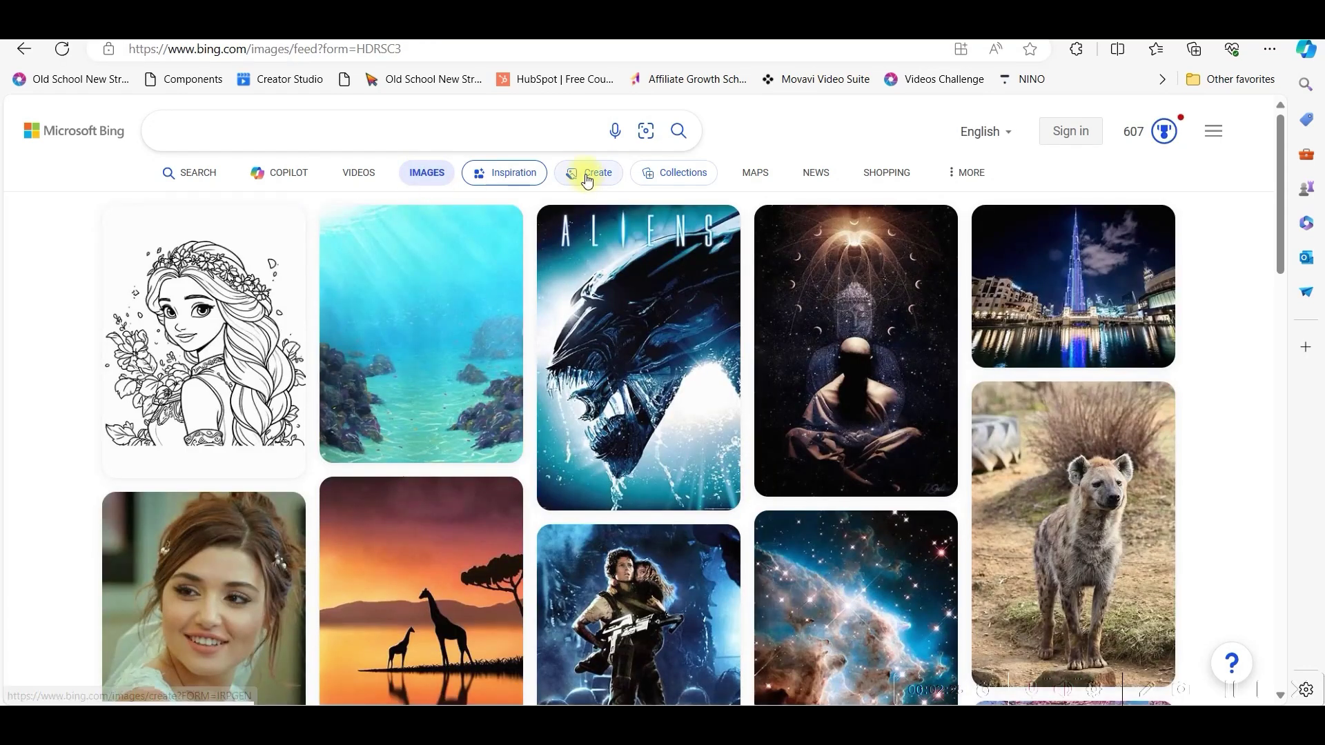
# Step: Paste the copied tag prompt into Bing Image Creator and generate images
pyautogui.click(585, 174)
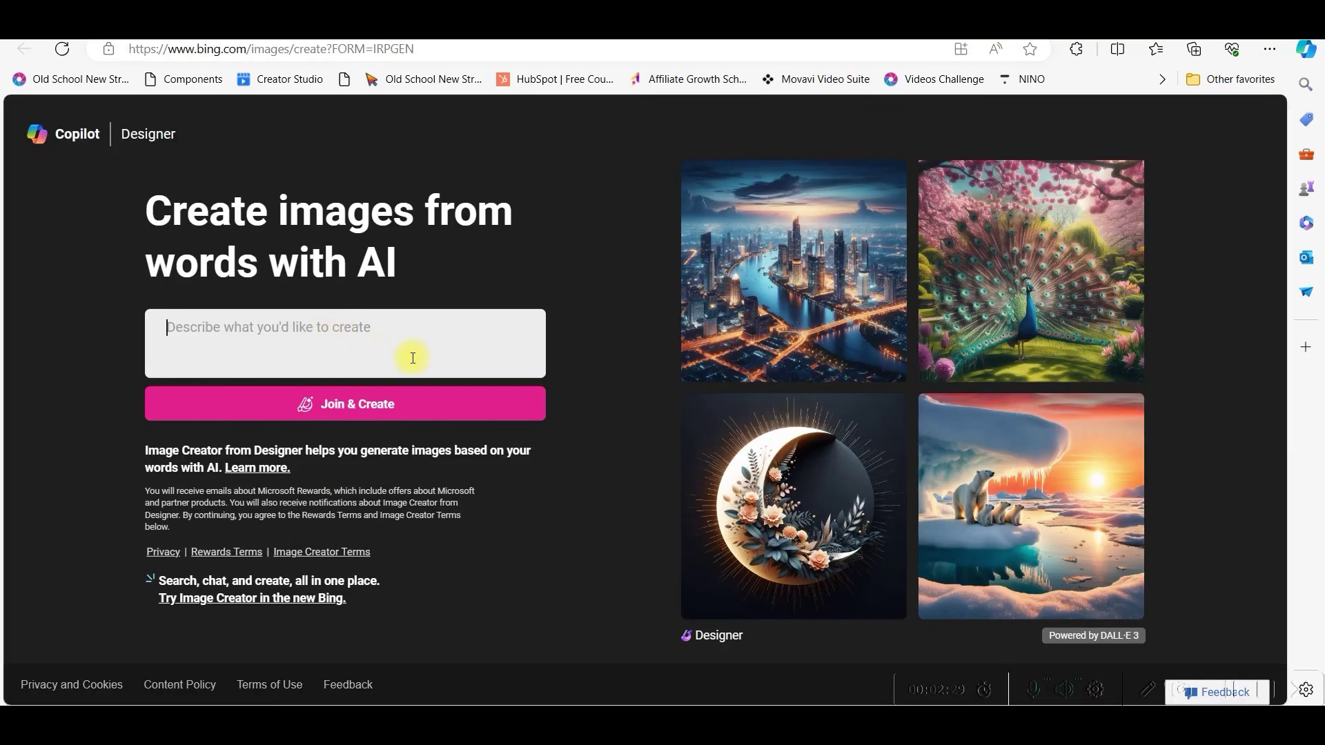
pyautogui.hotkey('ctrl', 'v')
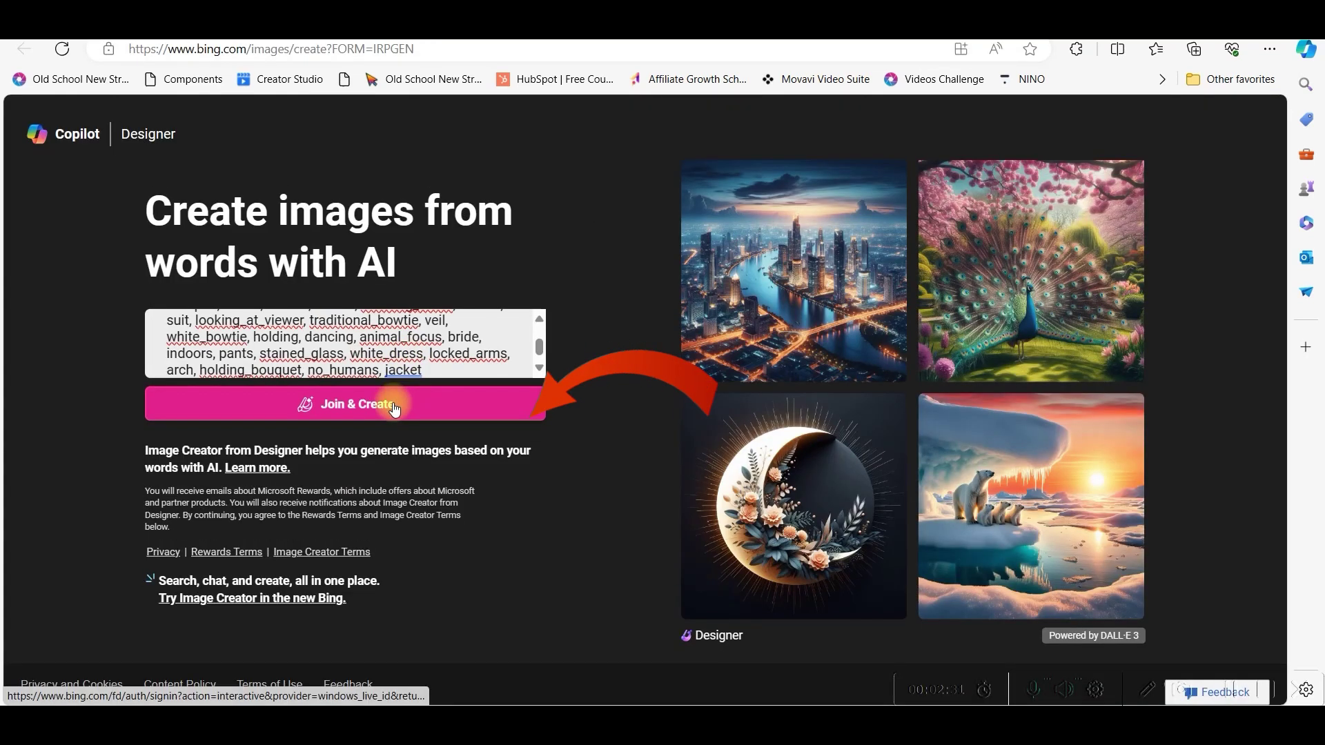
pyautogui.click(394, 410)
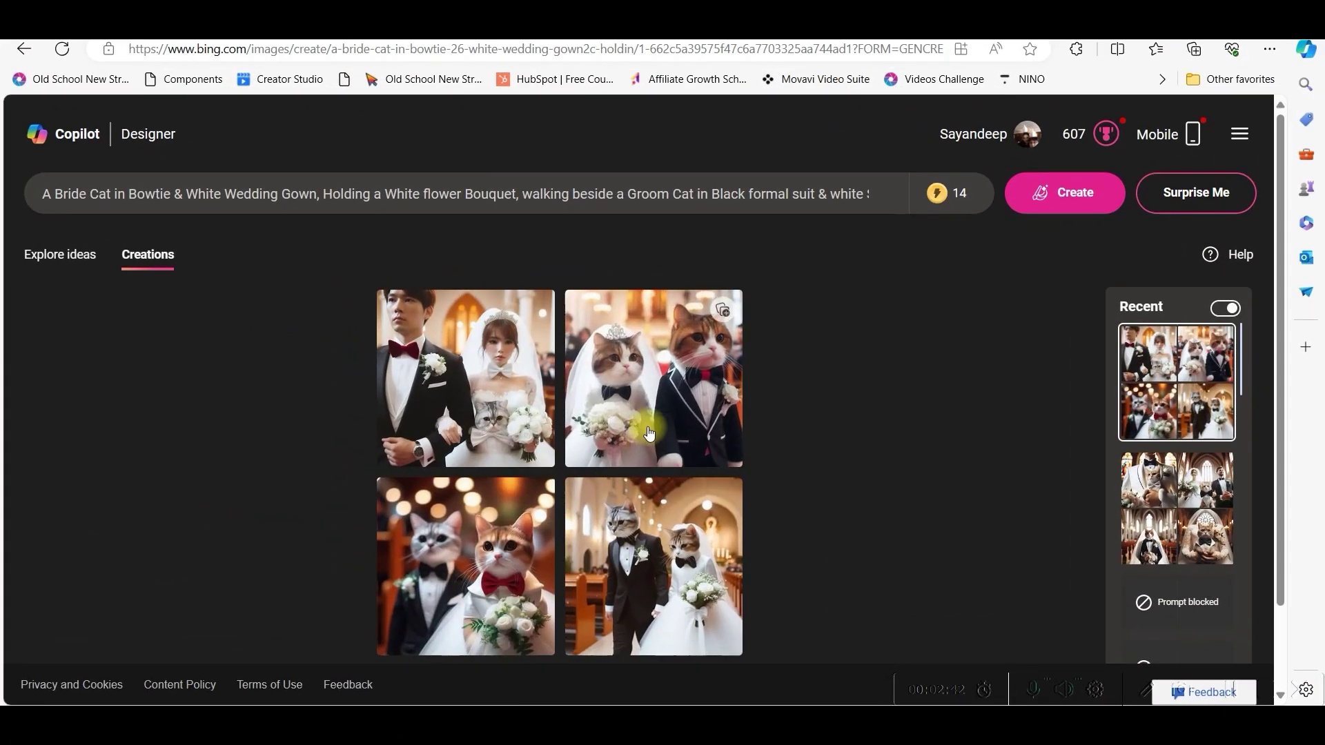
# Step: Browse the generated cat wedding images, download three, and close the viewer
pyautogui.click(640, 572)
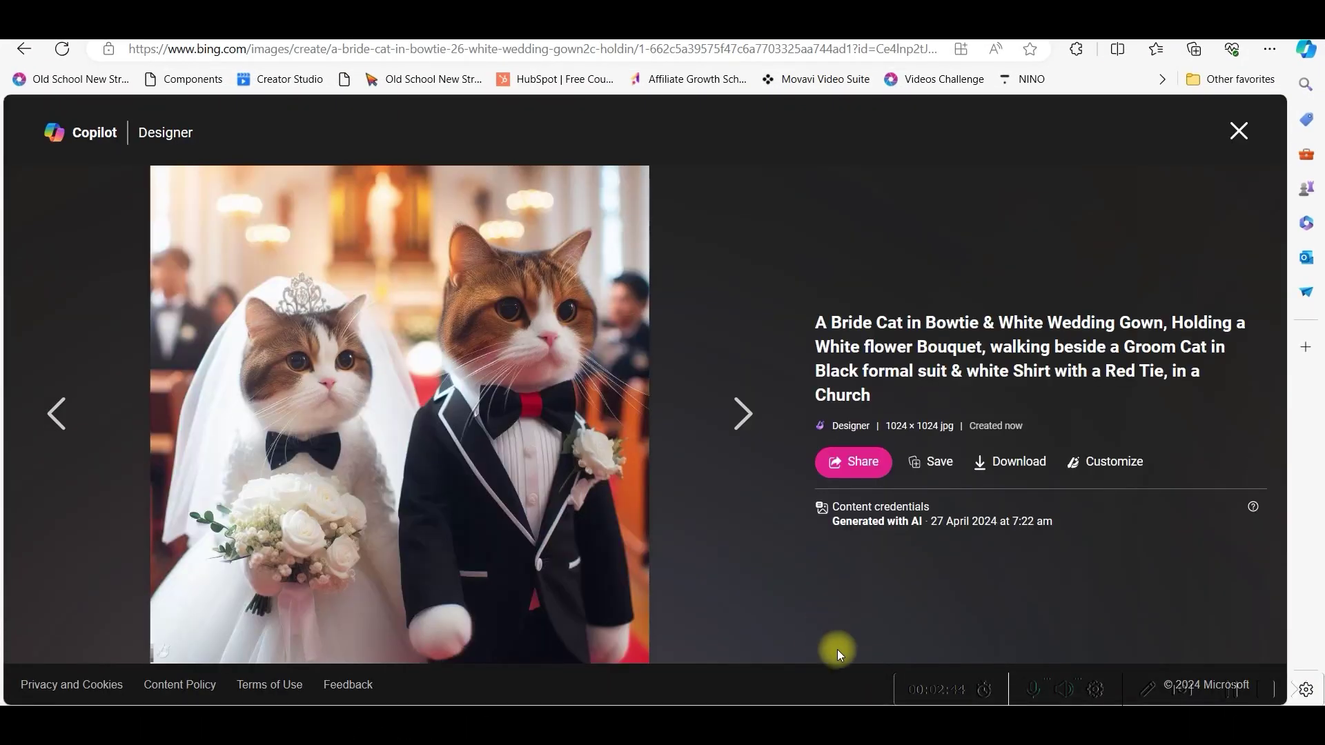
pyautogui.click(741, 424)
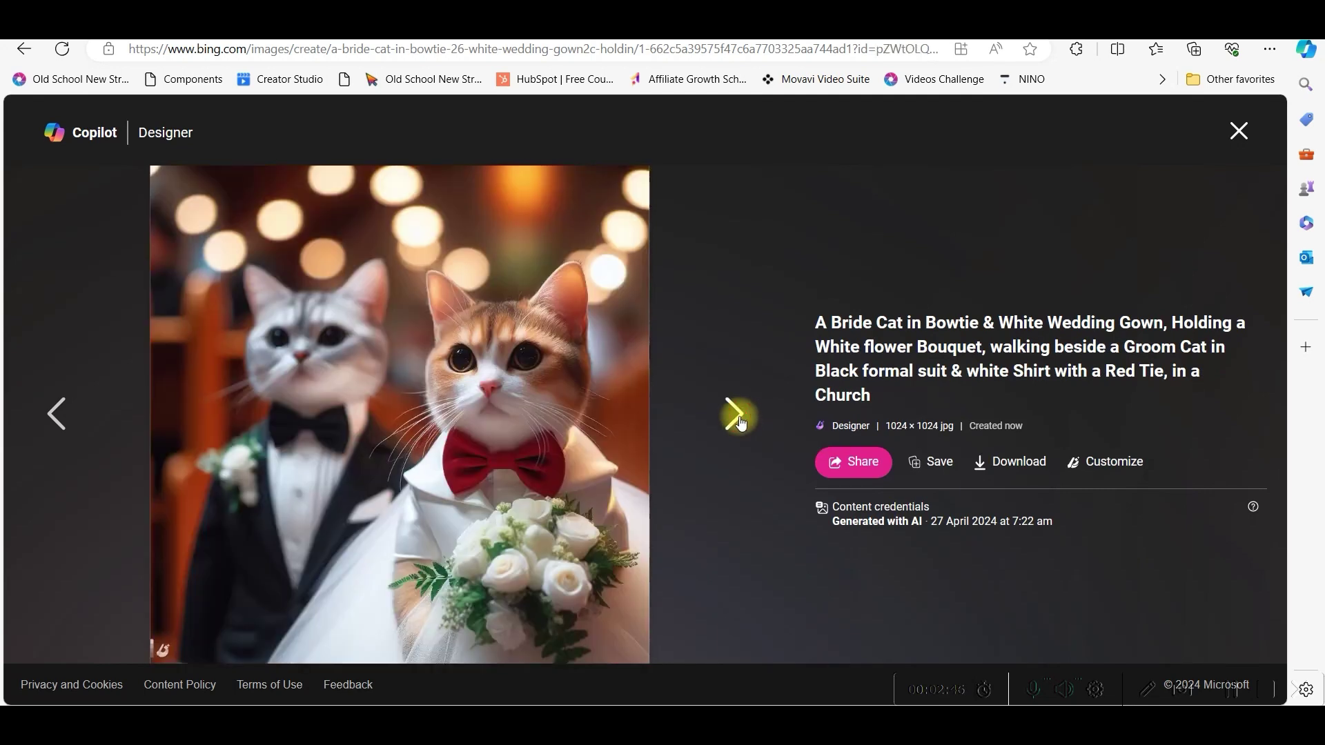
pyautogui.click(737, 419)
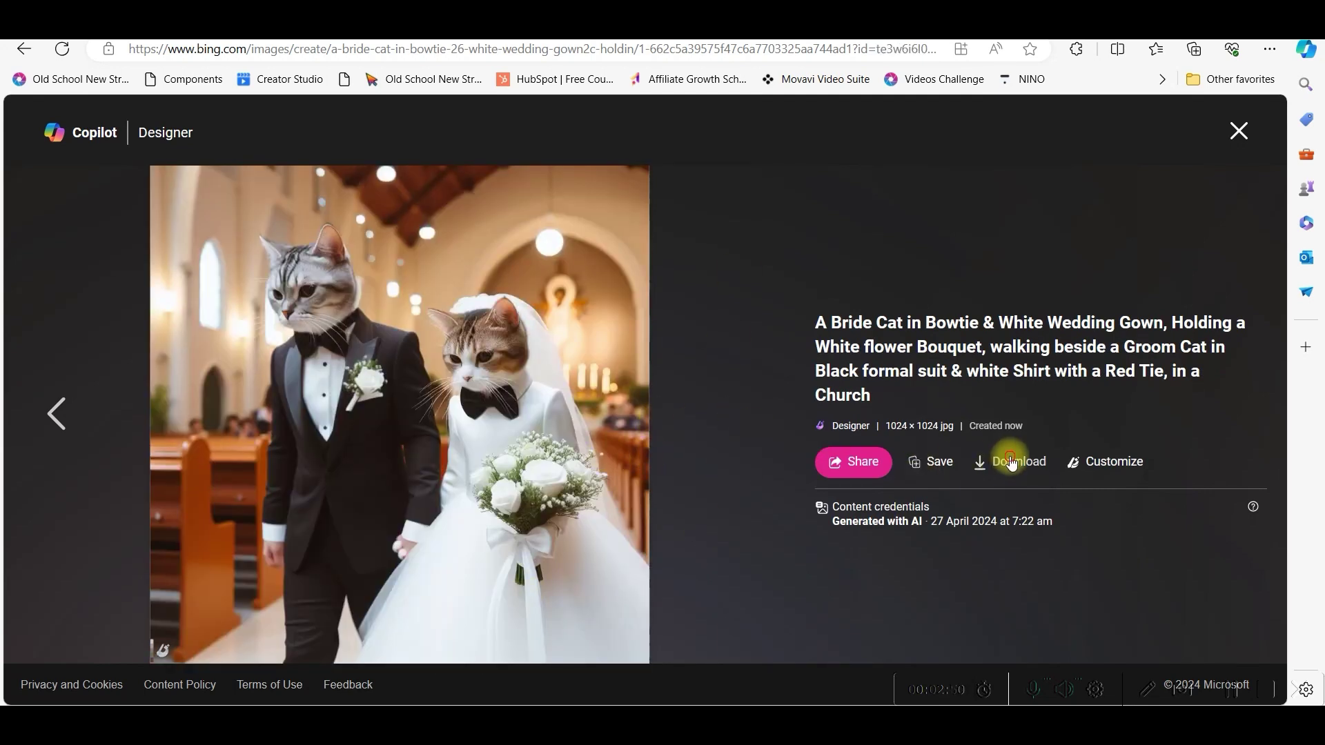
pyautogui.click(1012, 462)
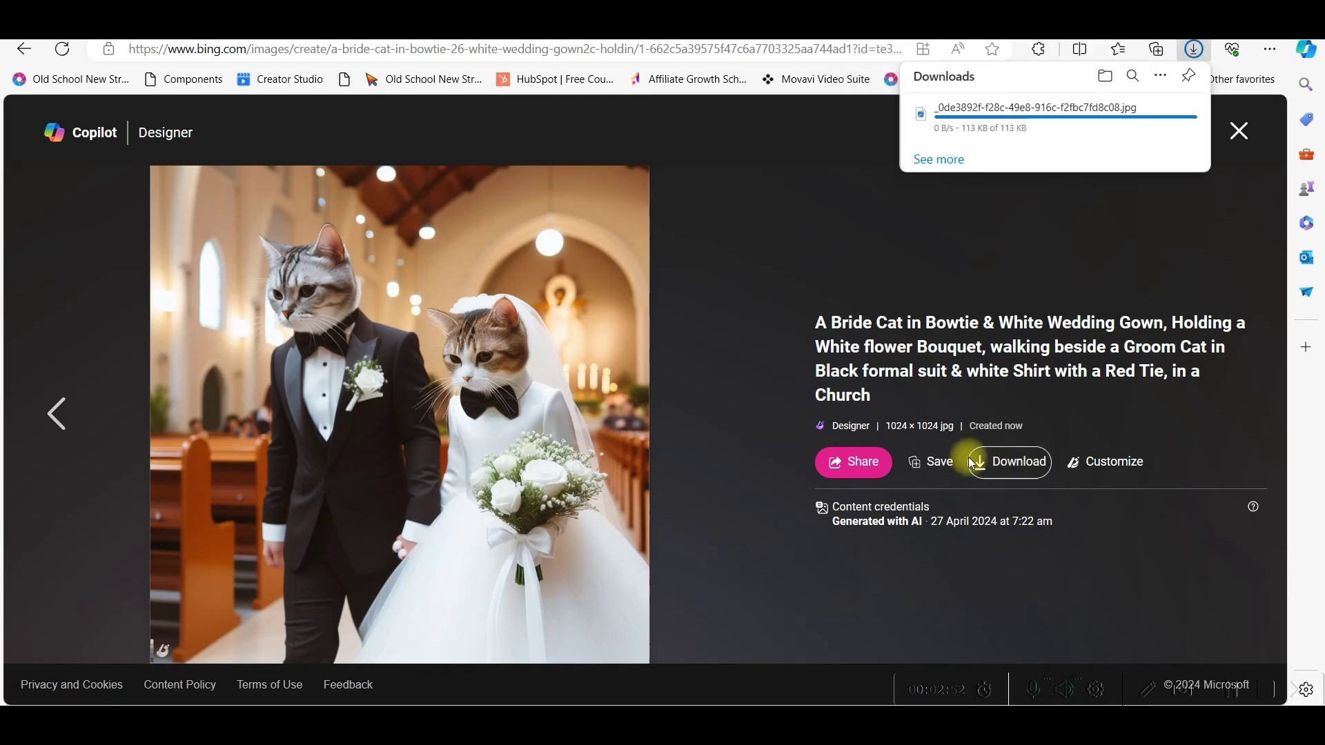
pyautogui.click(1237, 133)
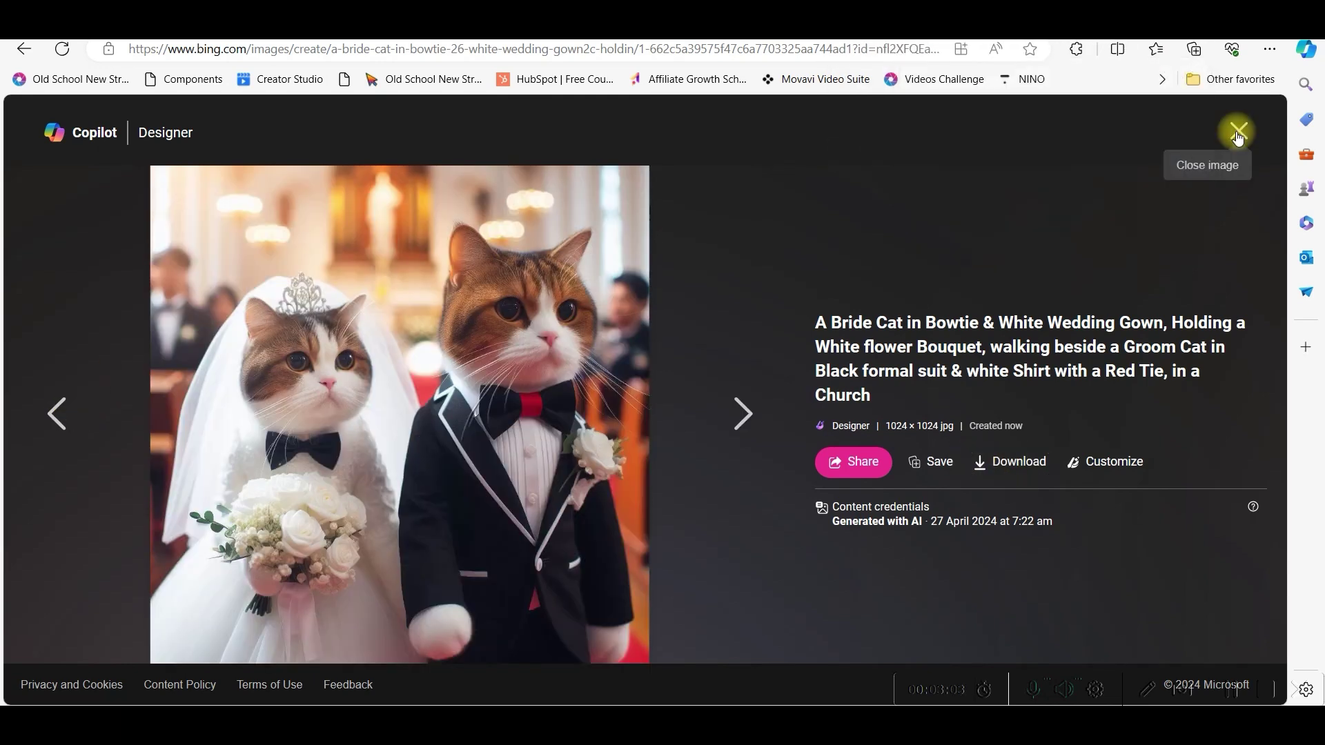
pyautogui.click(1239, 132)
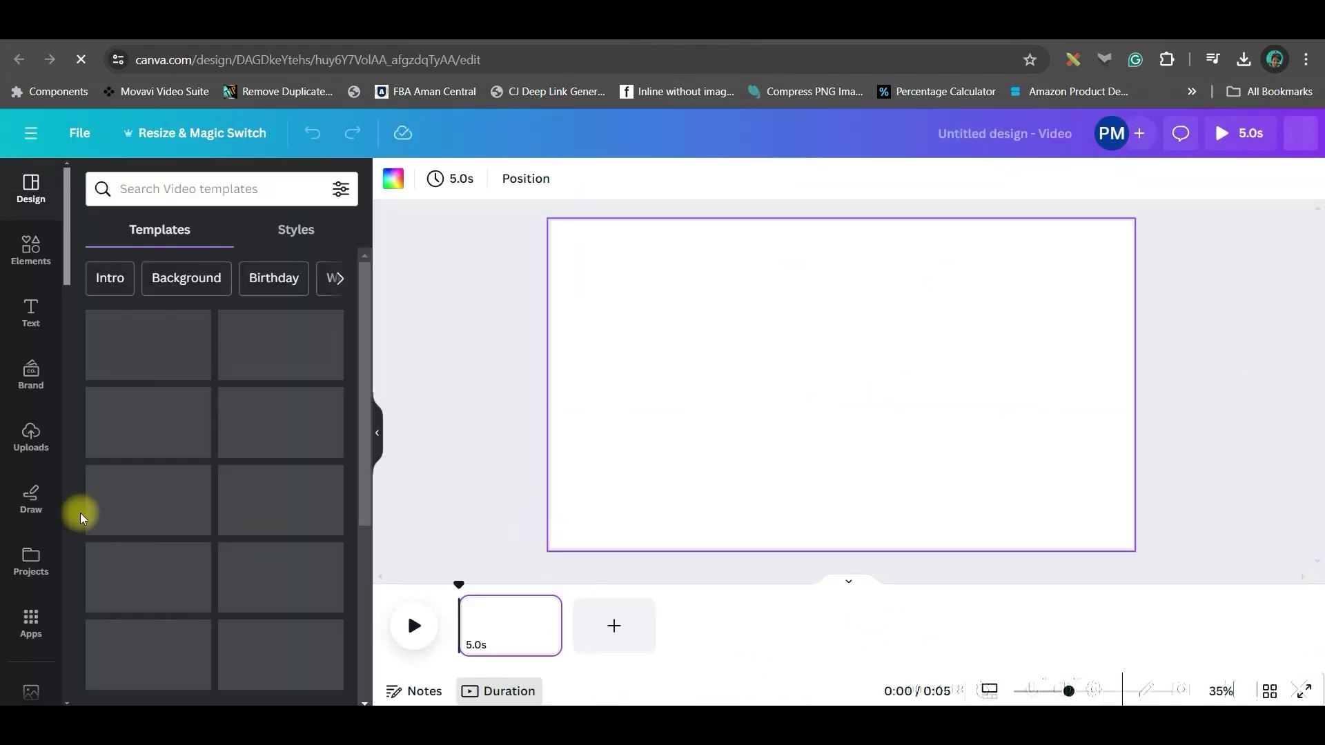
# Step: Upload the three cat wedding JPGs from drive E: to Canva
pyautogui.click(39, 426)
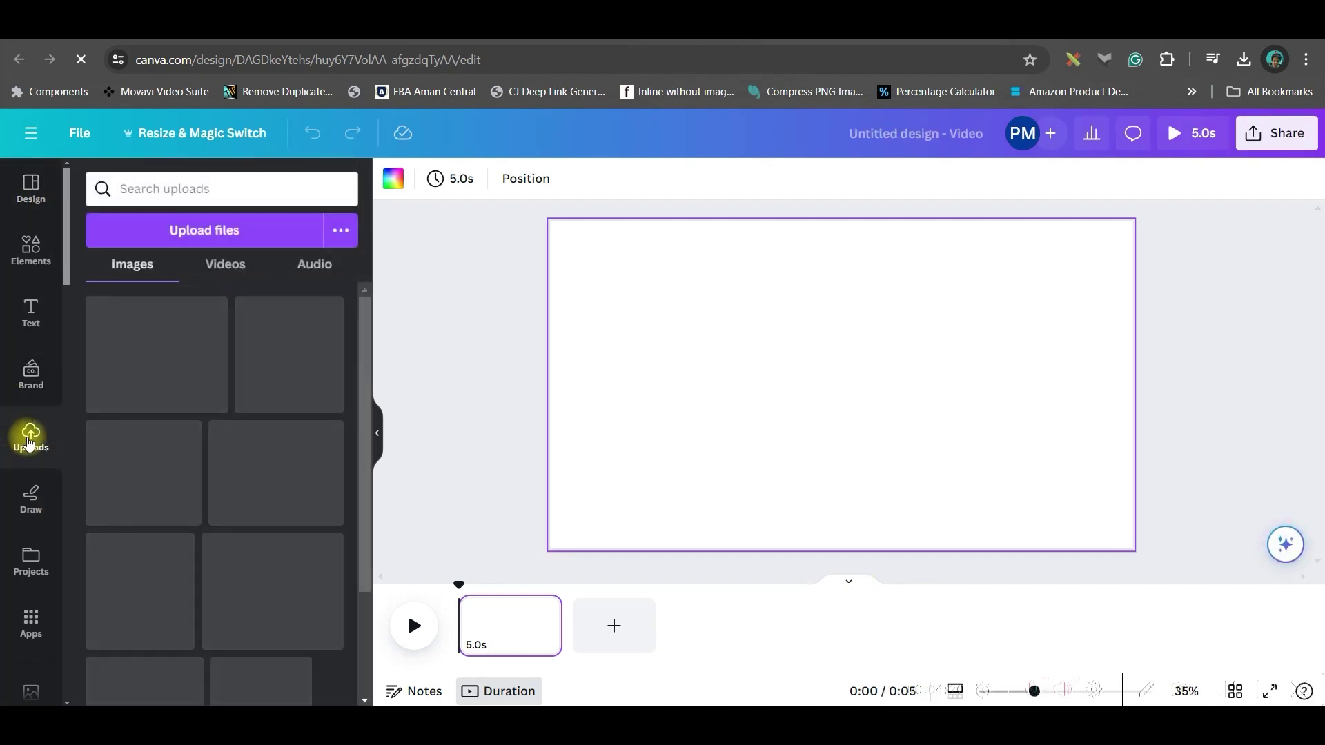
pyautogui.click(176, 229)
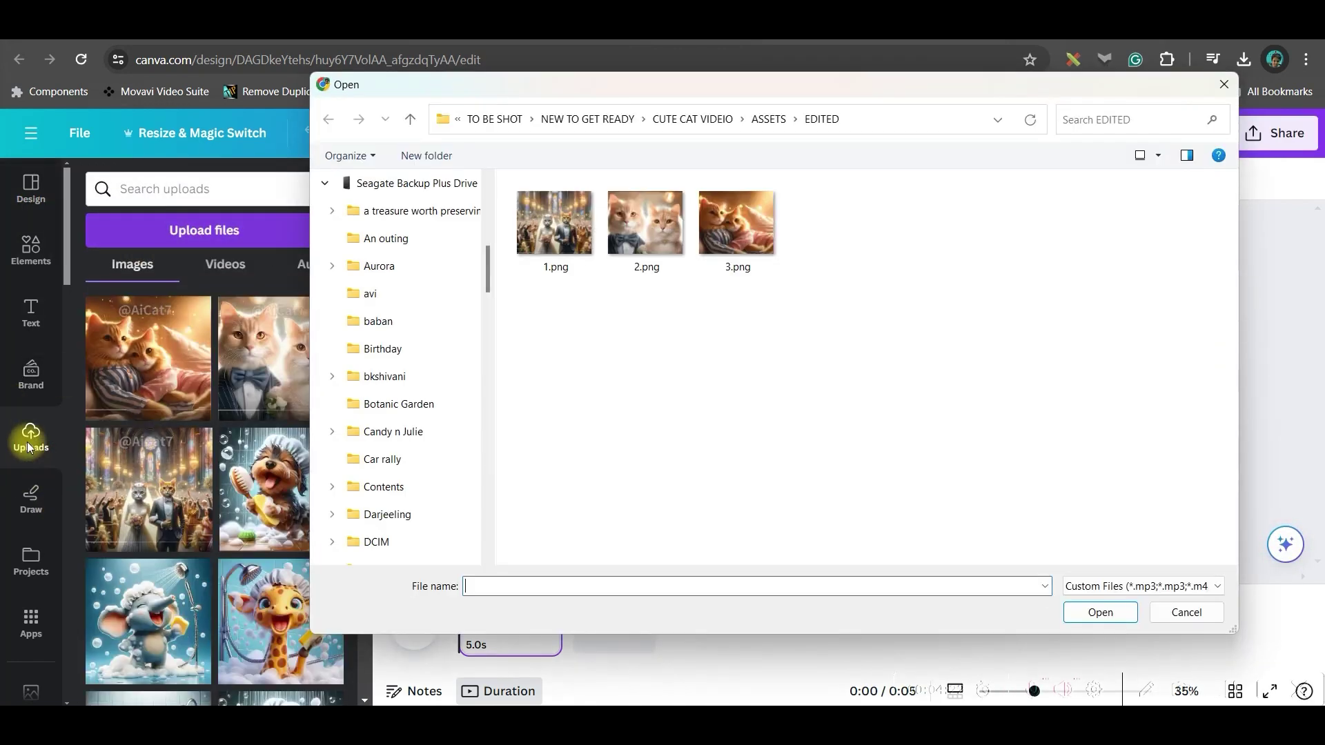
pyautogui.moveTo(488, 449); pyautogui.dragTo(489, 218)
pyautogui.click(418, 298)
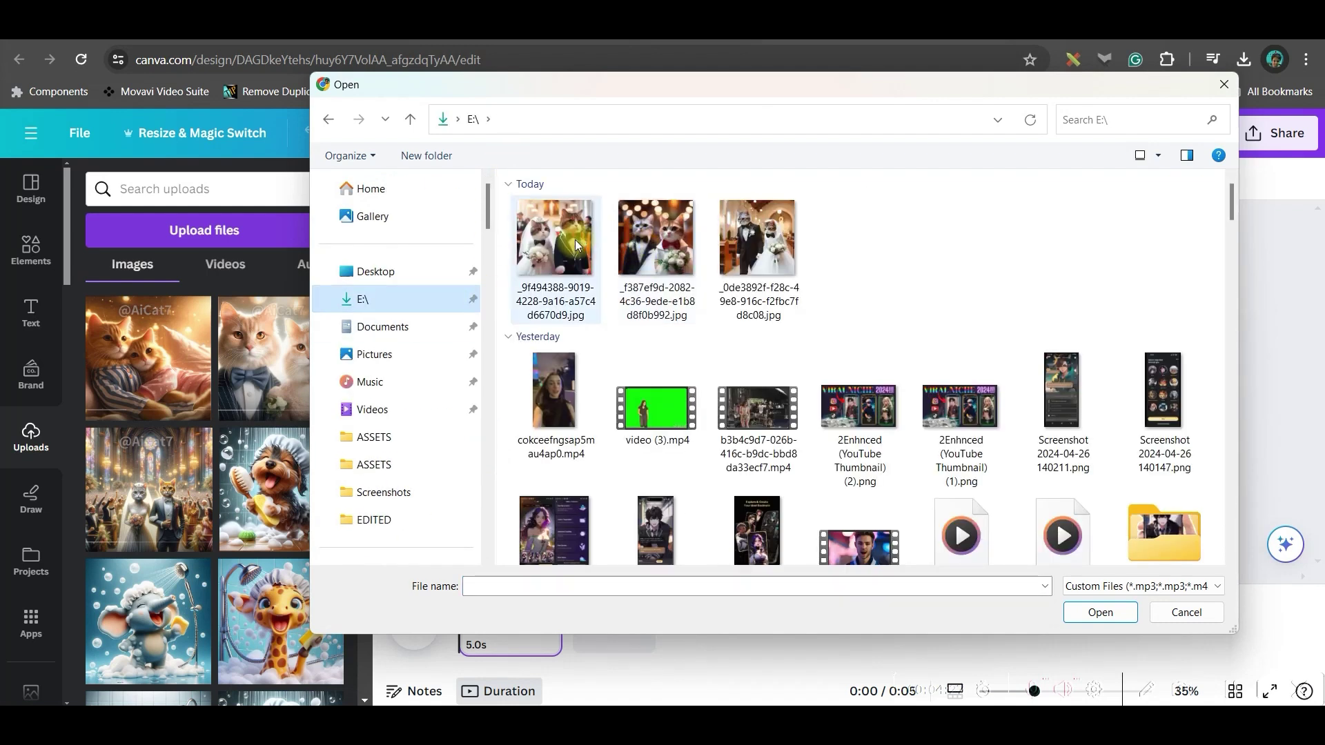
pyautogui.keyDown('shift'); pyautogui.click(758, 249); pyautogui.keyUp('shift')
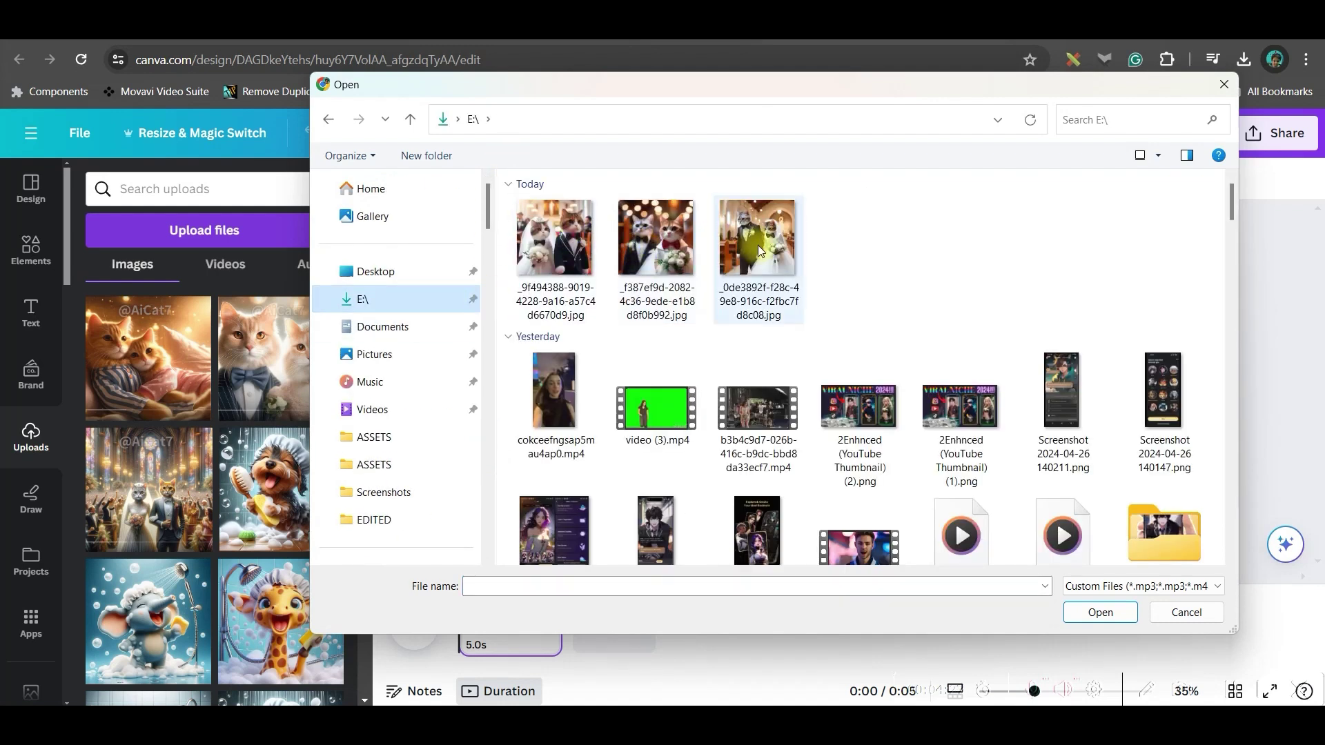
pyautogui.click(1097, 615)
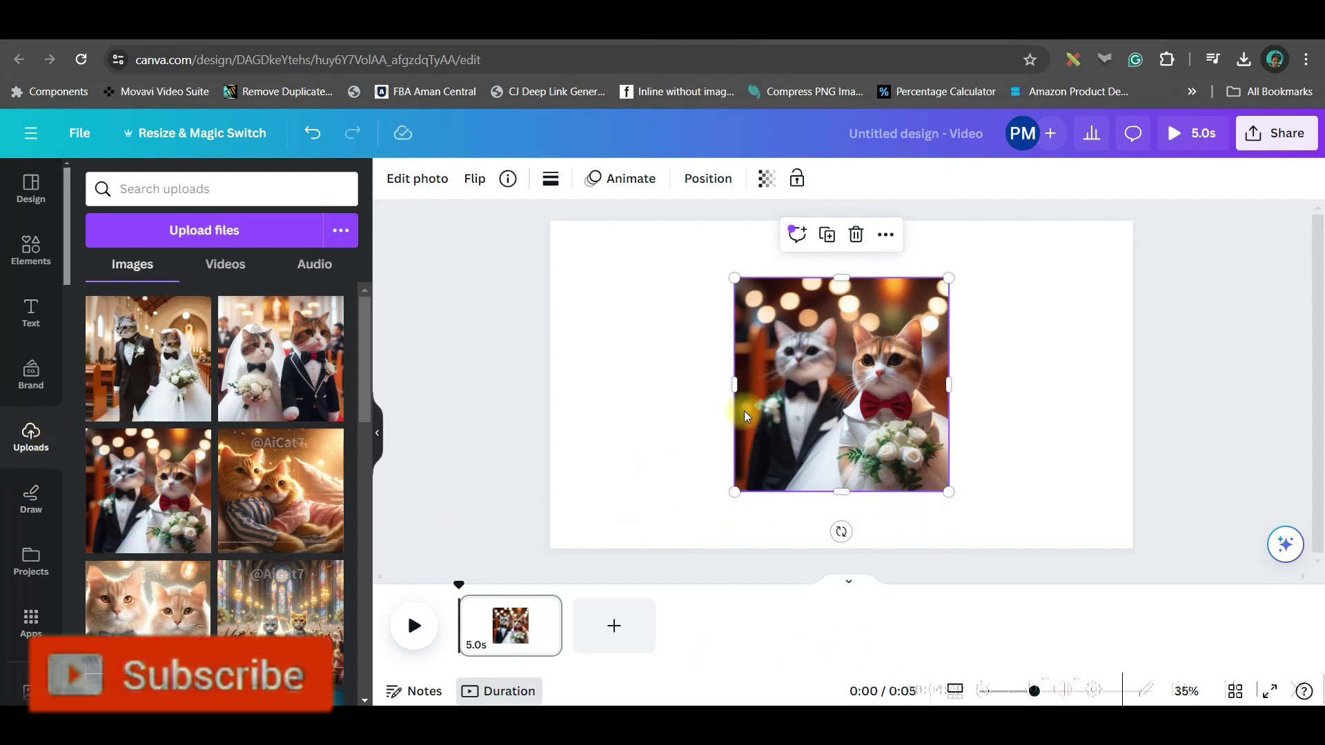
# Step: Expand the first cat image to fill the page, keeping the first version
pyautogui.click(406, 185)
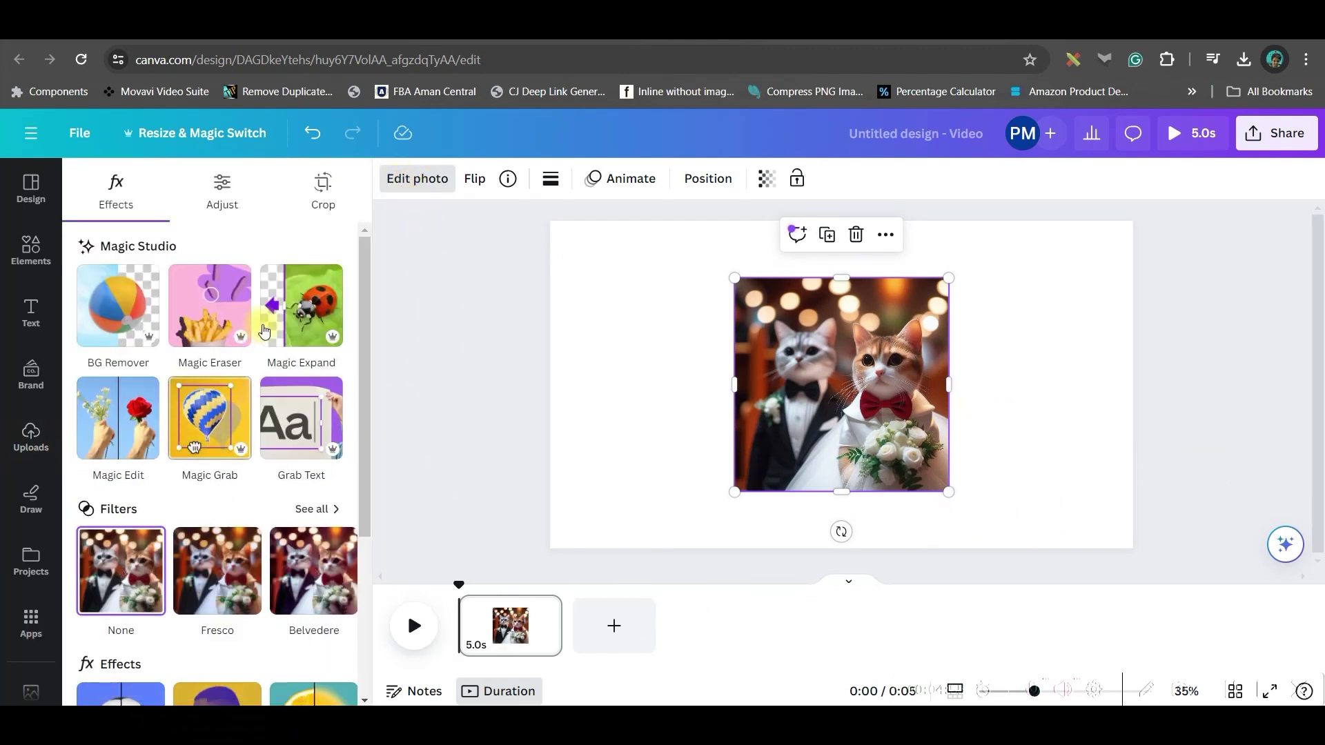
pyautogui.click(310, 328)
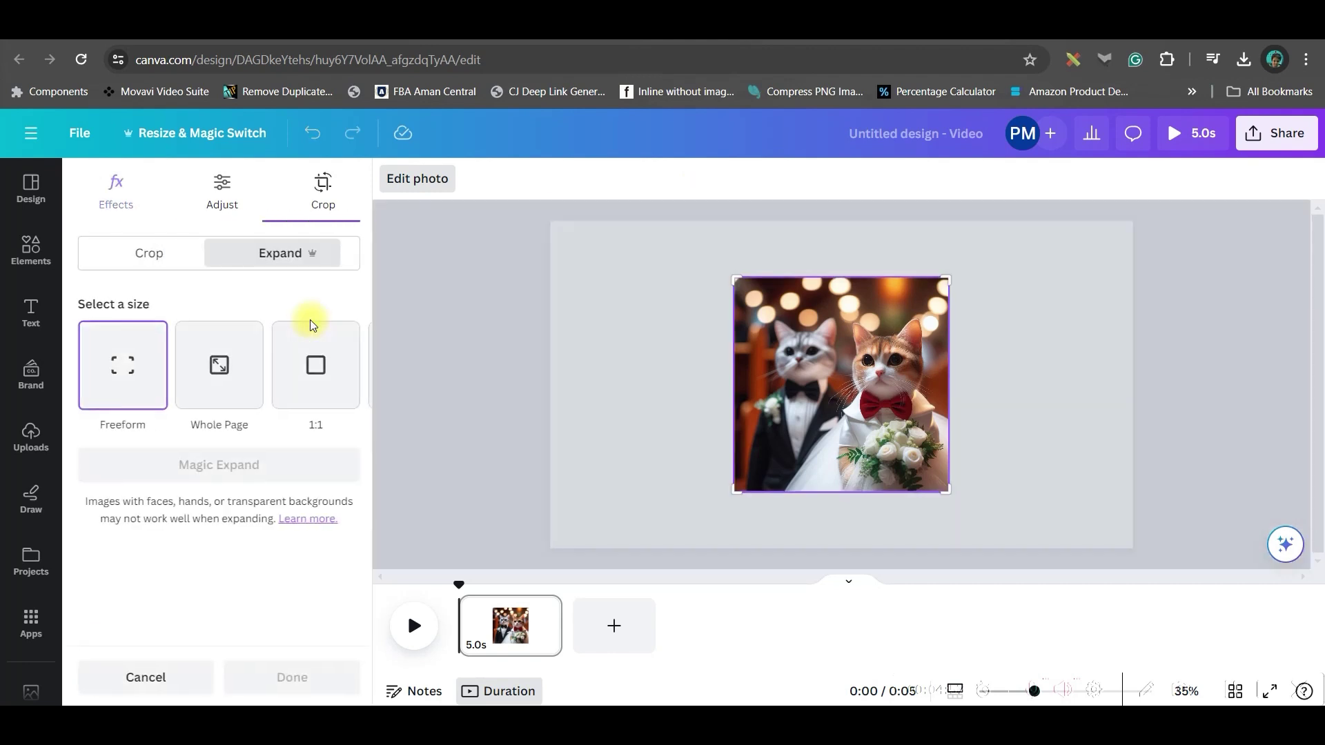
pyautogui.click(218, 368)
pyautogui.click(249, 463)
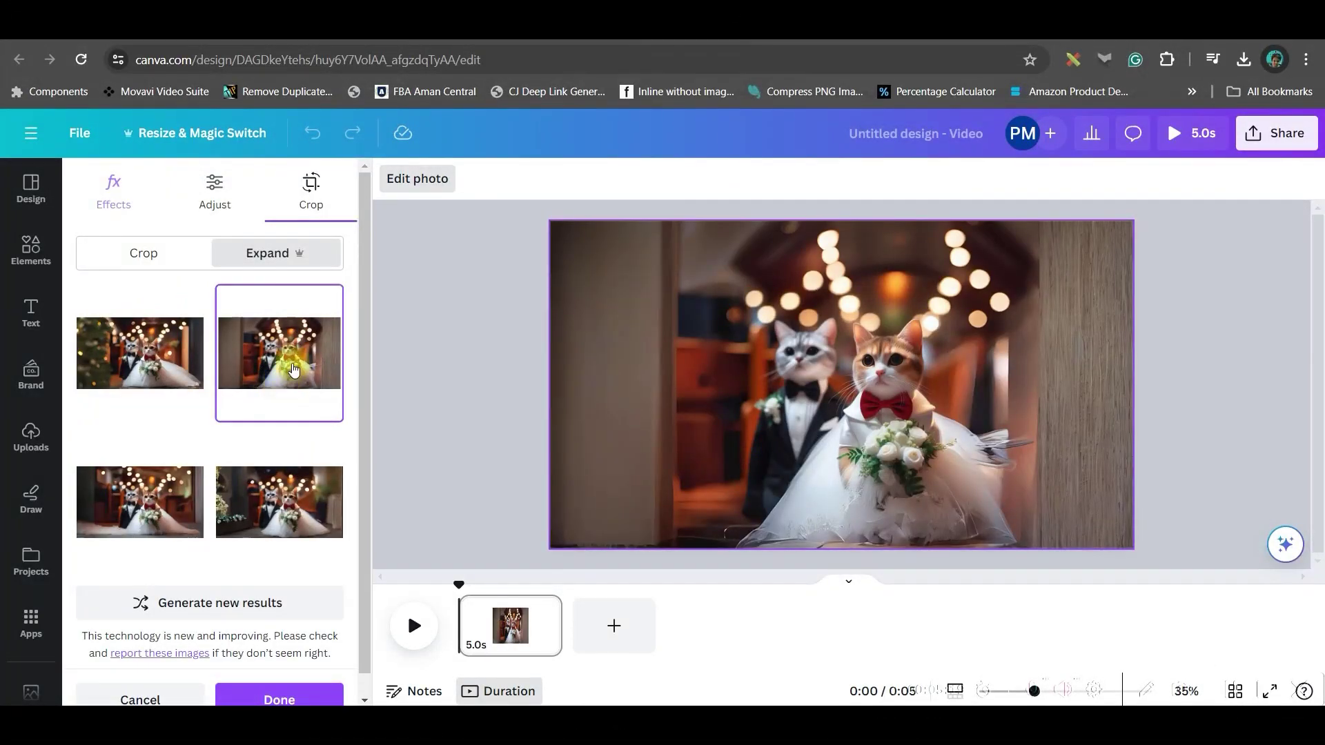
pyautogui.click(145, 516)
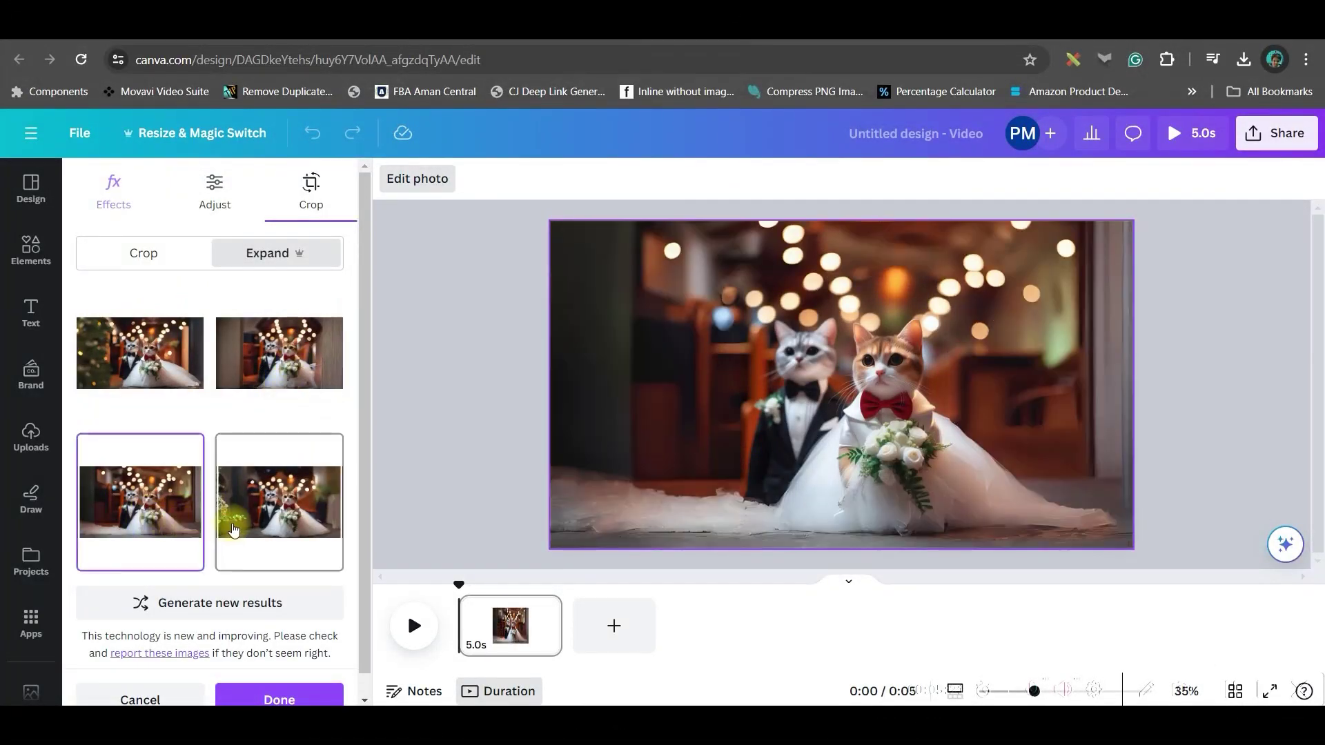
pyautogui.click(278, 521)
pyautogui.click(161, 361)
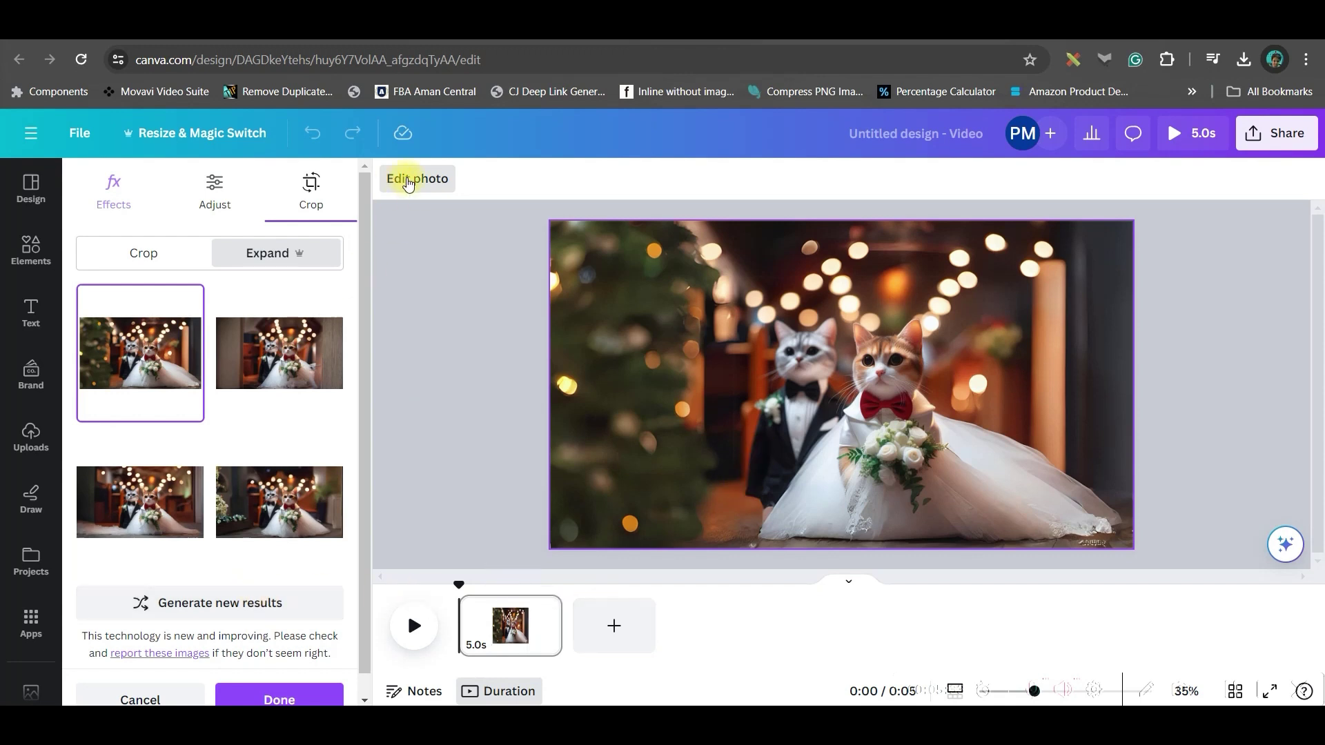
pyautogui.click(279, 698)
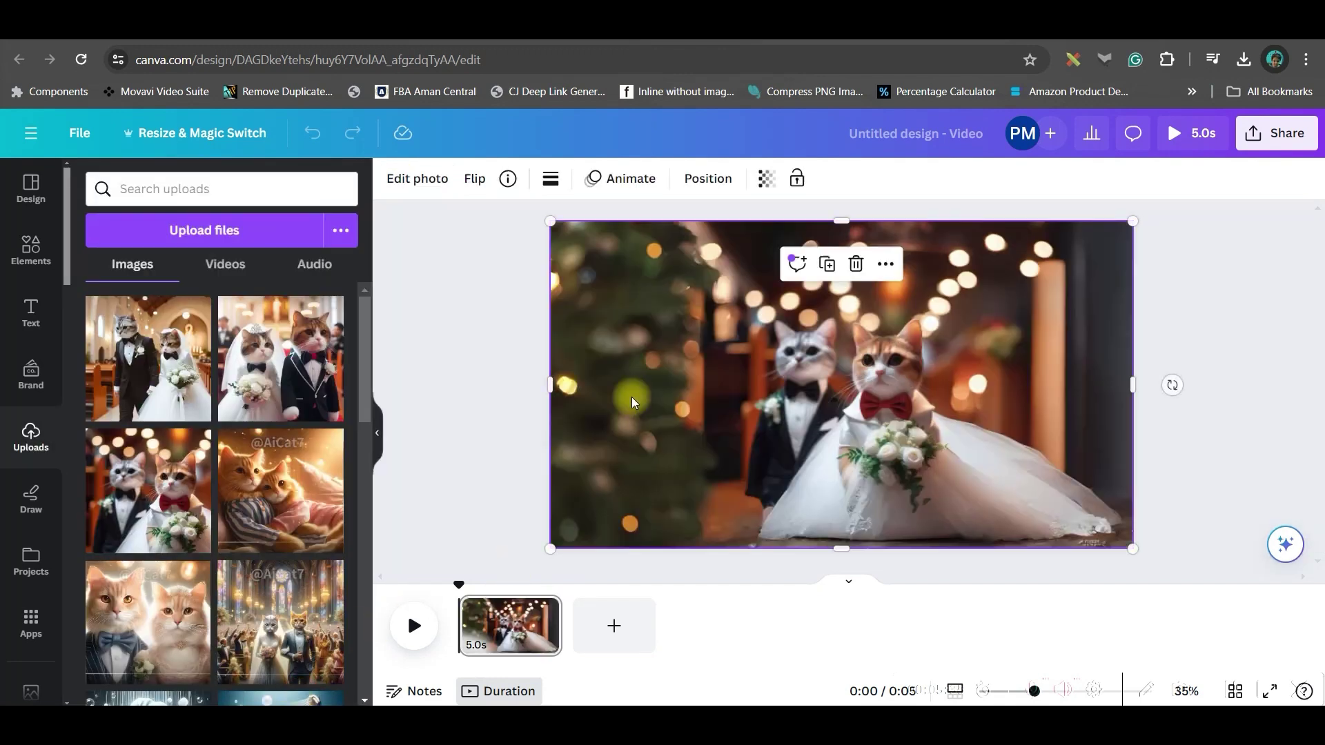
# Step: Add a page with the bride-and-groom cat image expanded, then a blank page
pyautogui.click(613, 625)
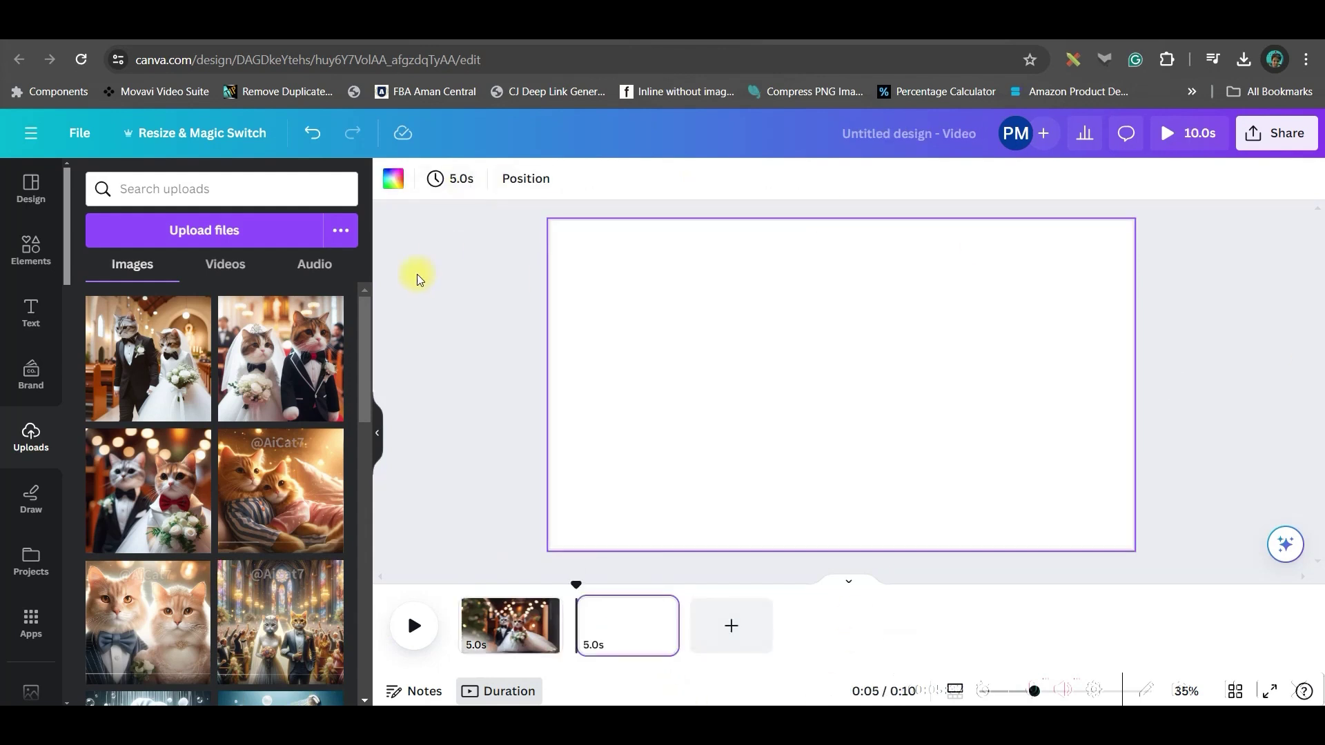
pyautogui.click(281, 392)
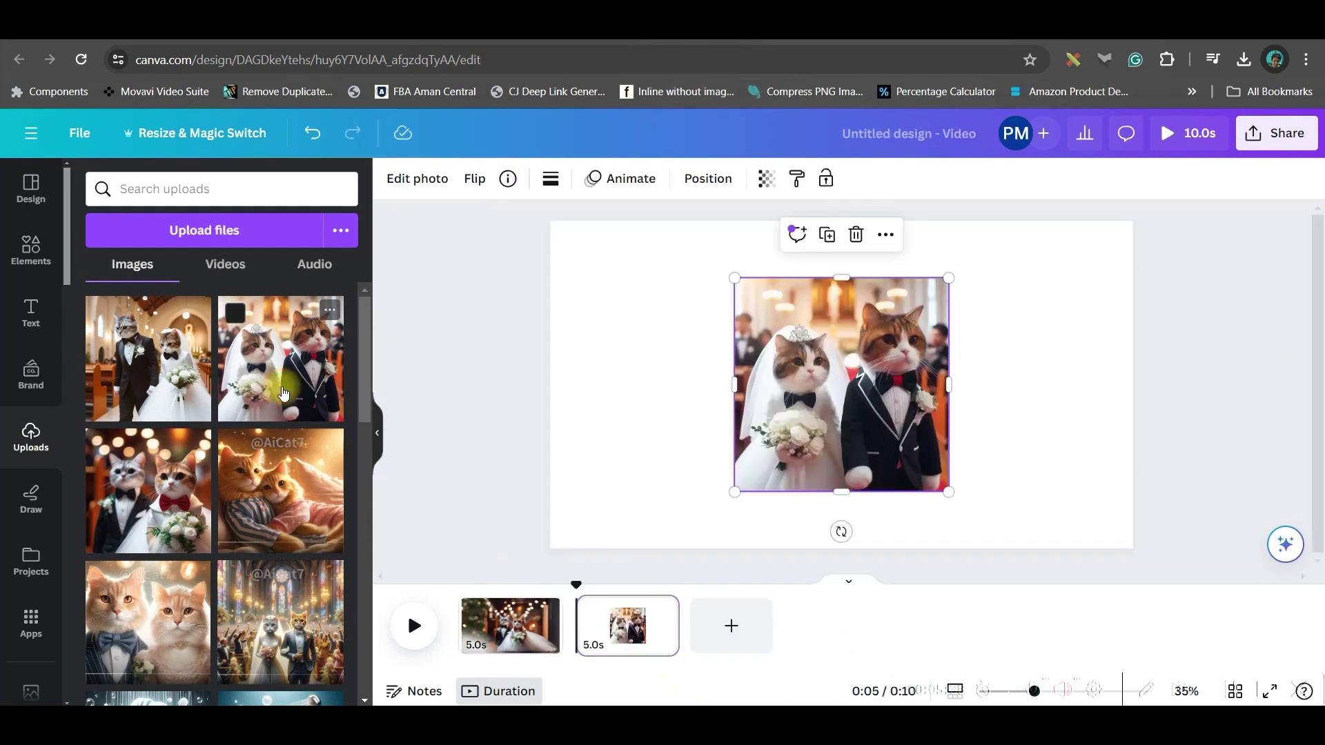
pyautogui.click(417, 178)
pyautogui.click(324, 191)
pyautogui.click(287, 252)
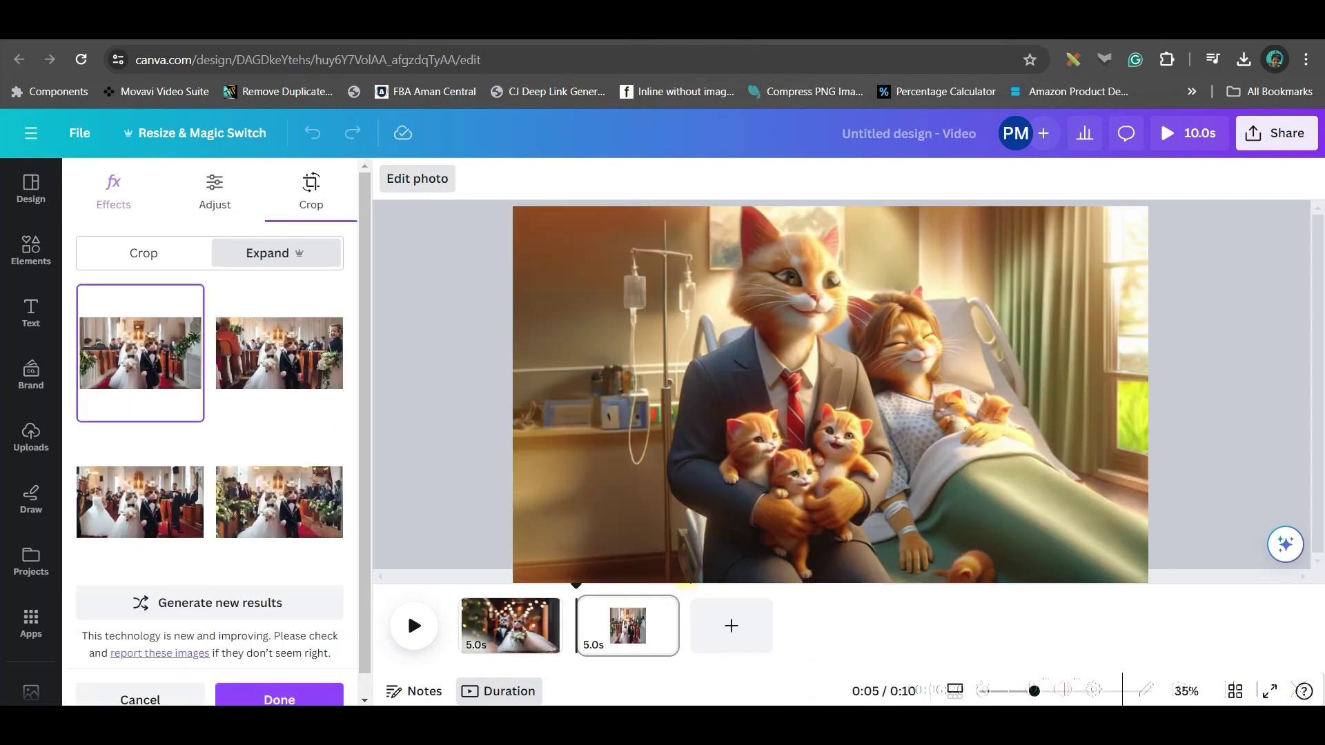
pyautogui.click(731, 625)
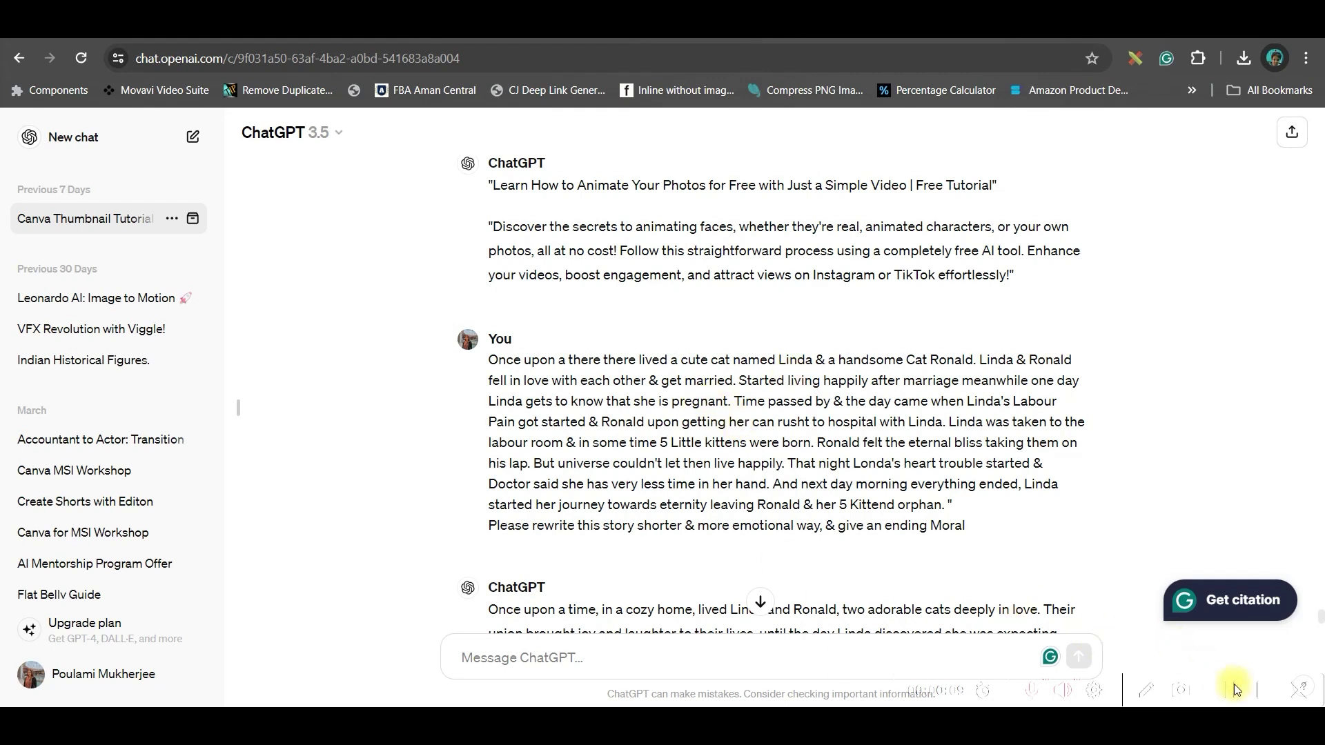
# Step: Paste the Linda and Ronald cat story prompt into ChatGPT
pyautogui.click(843, 660)
pyautogui.hotkey('ctrl', 'v')
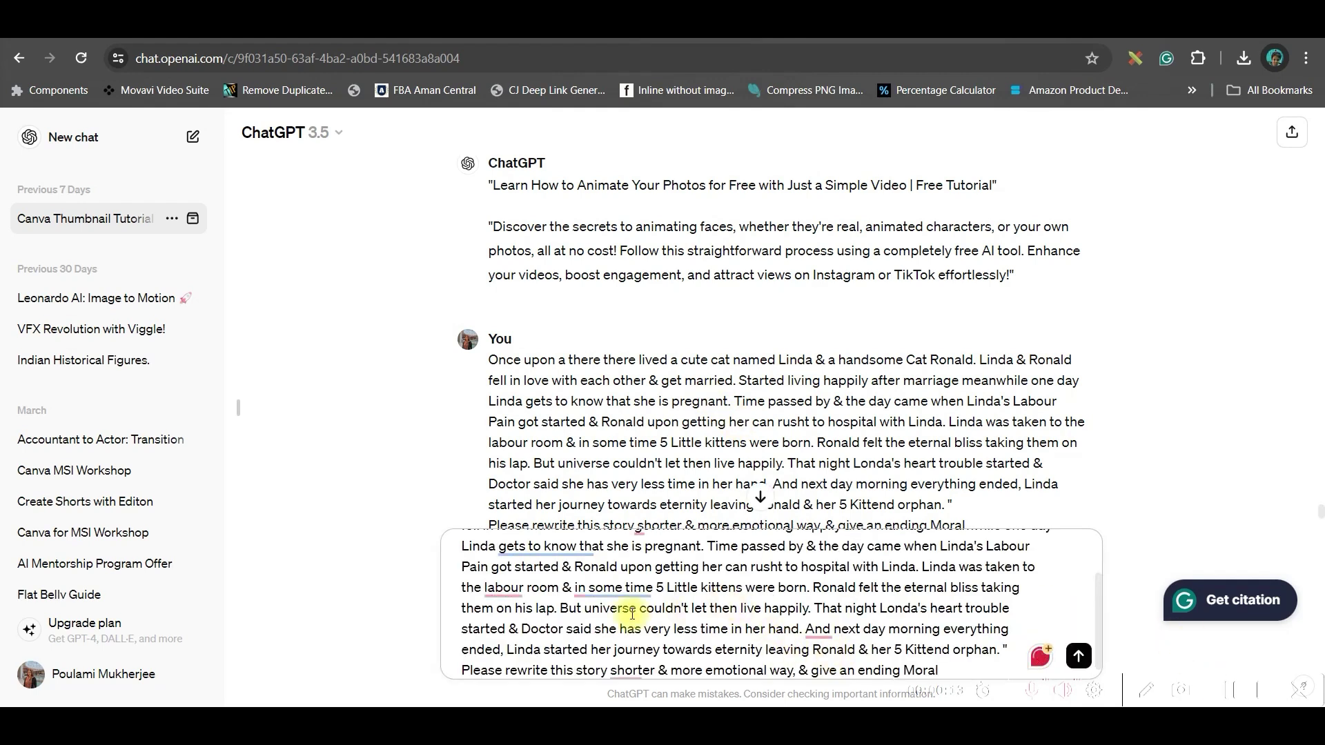
pyautogui.scroll(5, 579, 600)
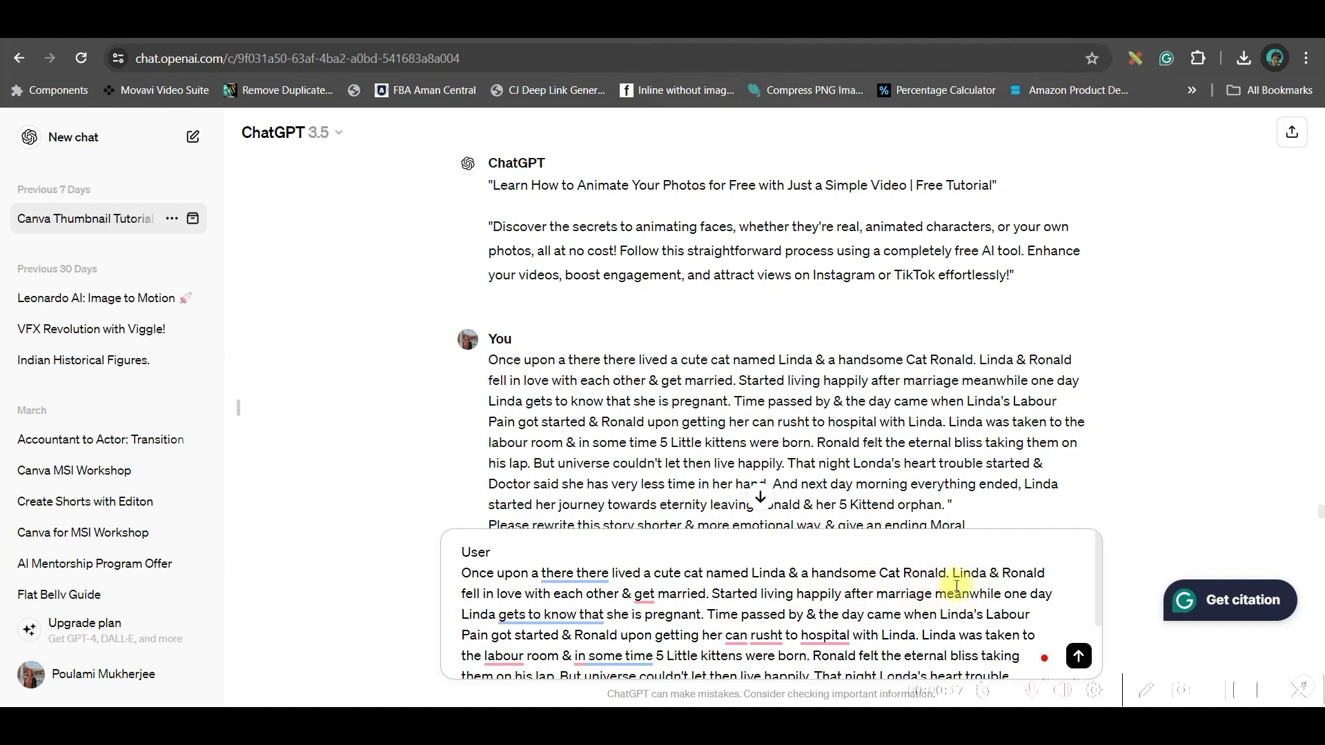
pyautogui.scroll(-3, 956, 586)
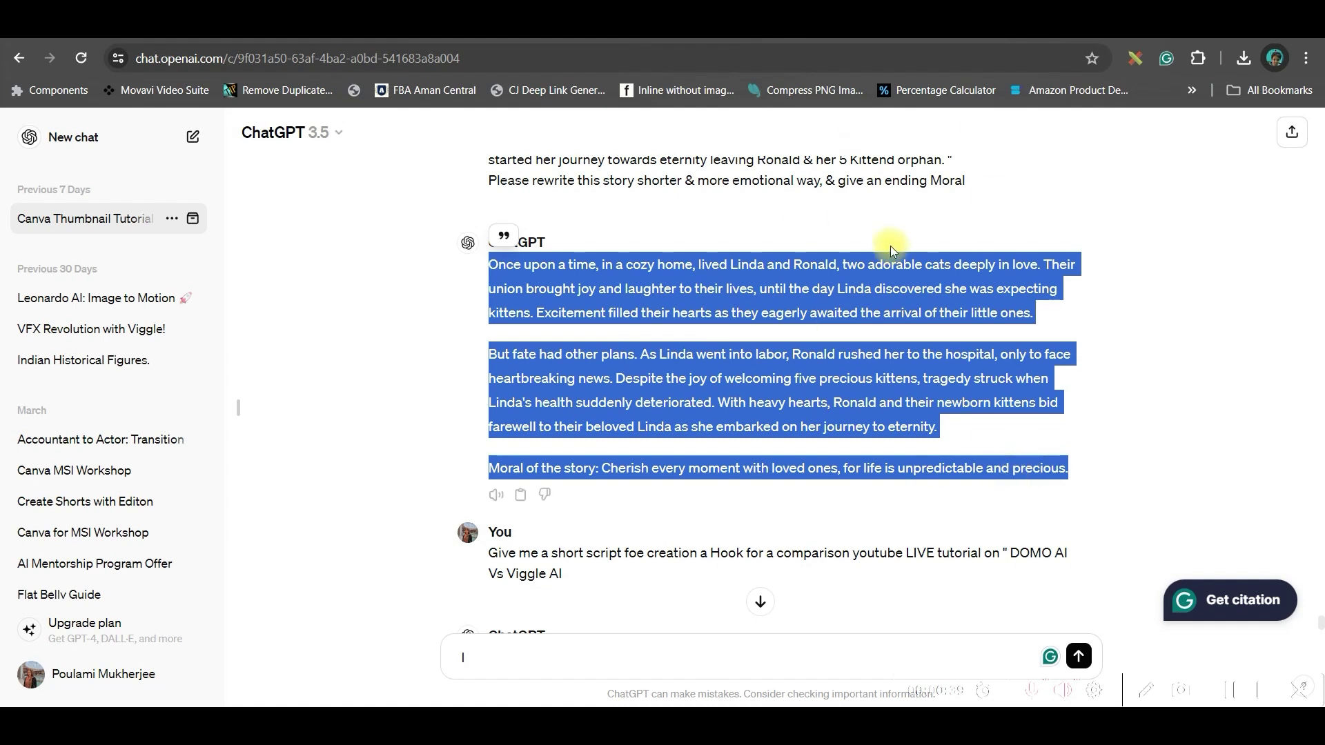
# Step: Replace the Text to Speech script with the Linda and Ronald cat story
pyautogui.click(409, 42)
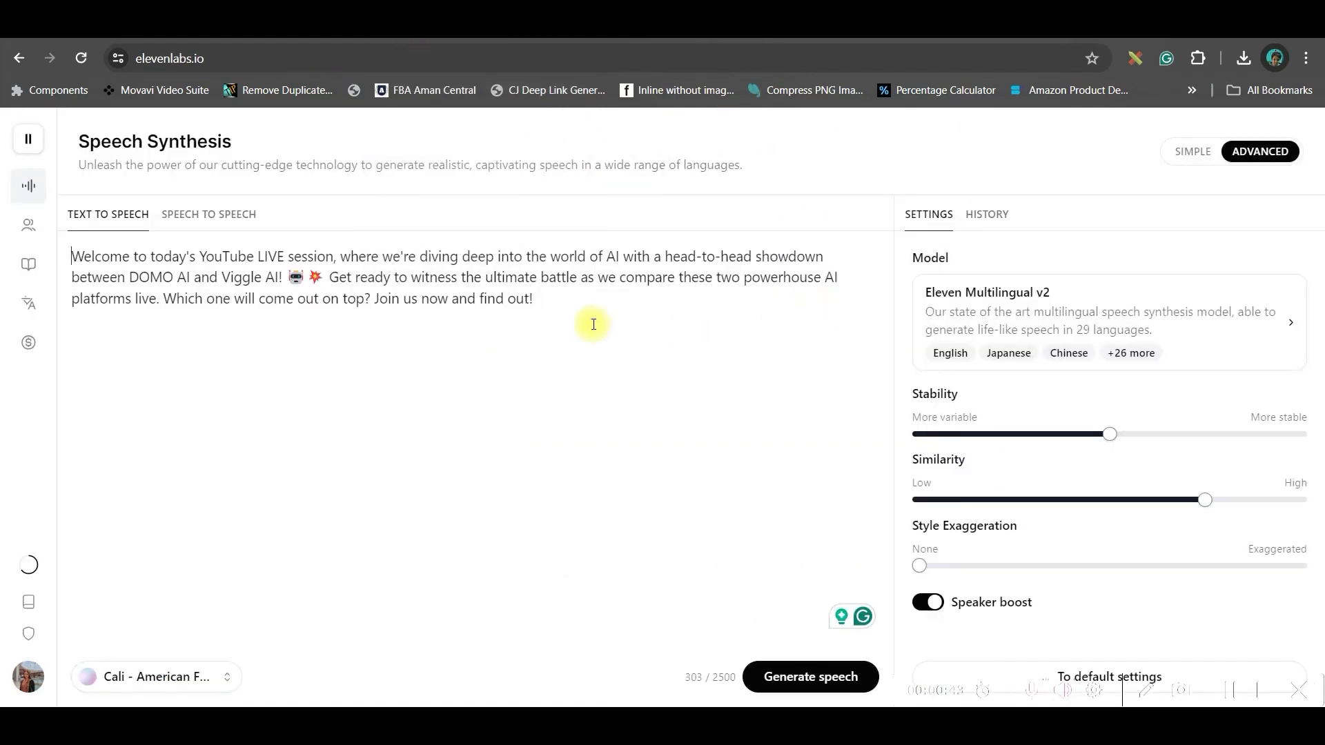
pyautogui.moveTo(584, 310); pyautogui.dragTo(98, 258)
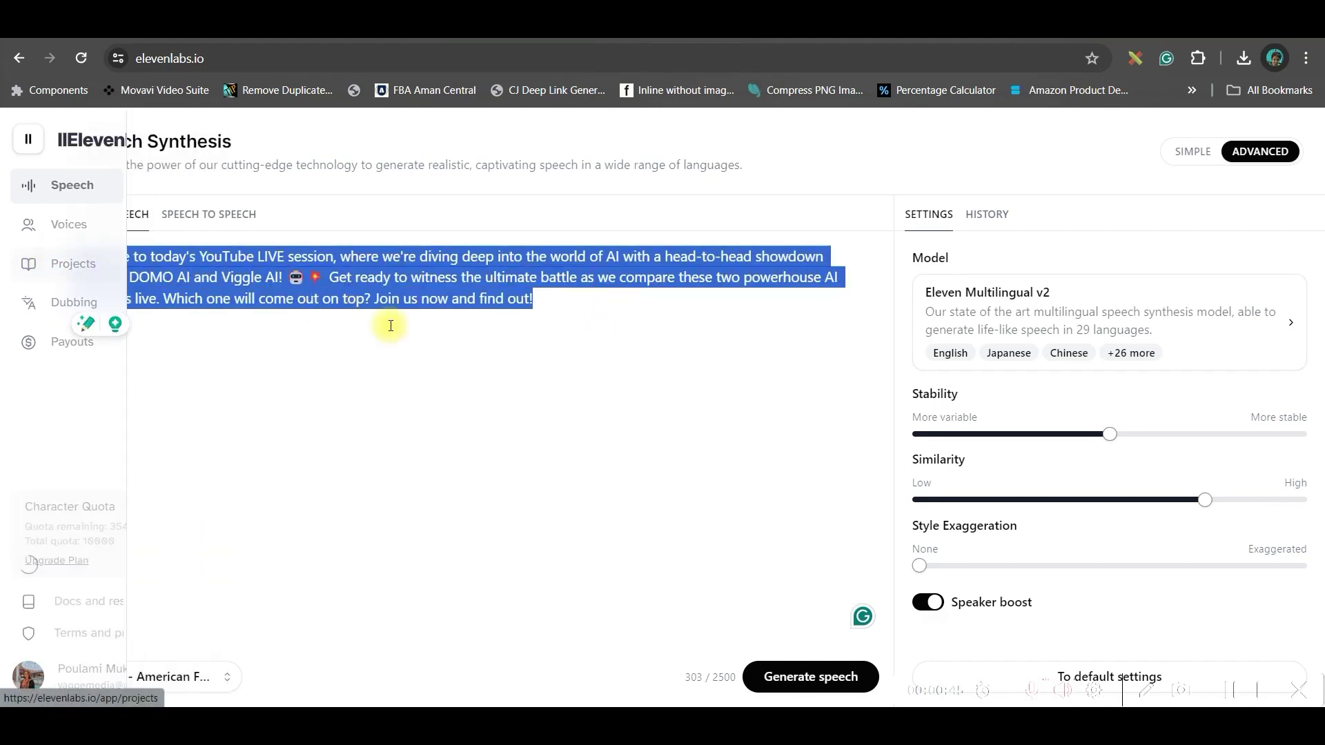
pyautogui.write("Once upon a time, in a cozy home, lived Linda and Ronald, two adorable cats deeply in love. Their union brought joy and laughter to their lives, until the day Linda discovered she was expecting kittens. Excitement filled their hearts as they eagerly awaited the arrival of their little ones.  But fate had other plans. As Linda went into labor, Ronald rushed her to the hospital, only to face heartbreaking news. Despite the joy of welcoming five precious kittens, tragedy struck when Linda's health suddenly deteriorated. With heavy hearts, Ronald and their newborn kittens bid farewell to their beloved Linda as she embarked on her journey to eternity.  Moral of the story: Cherish every moment with loved ones, for life is unpredictable and precious.")
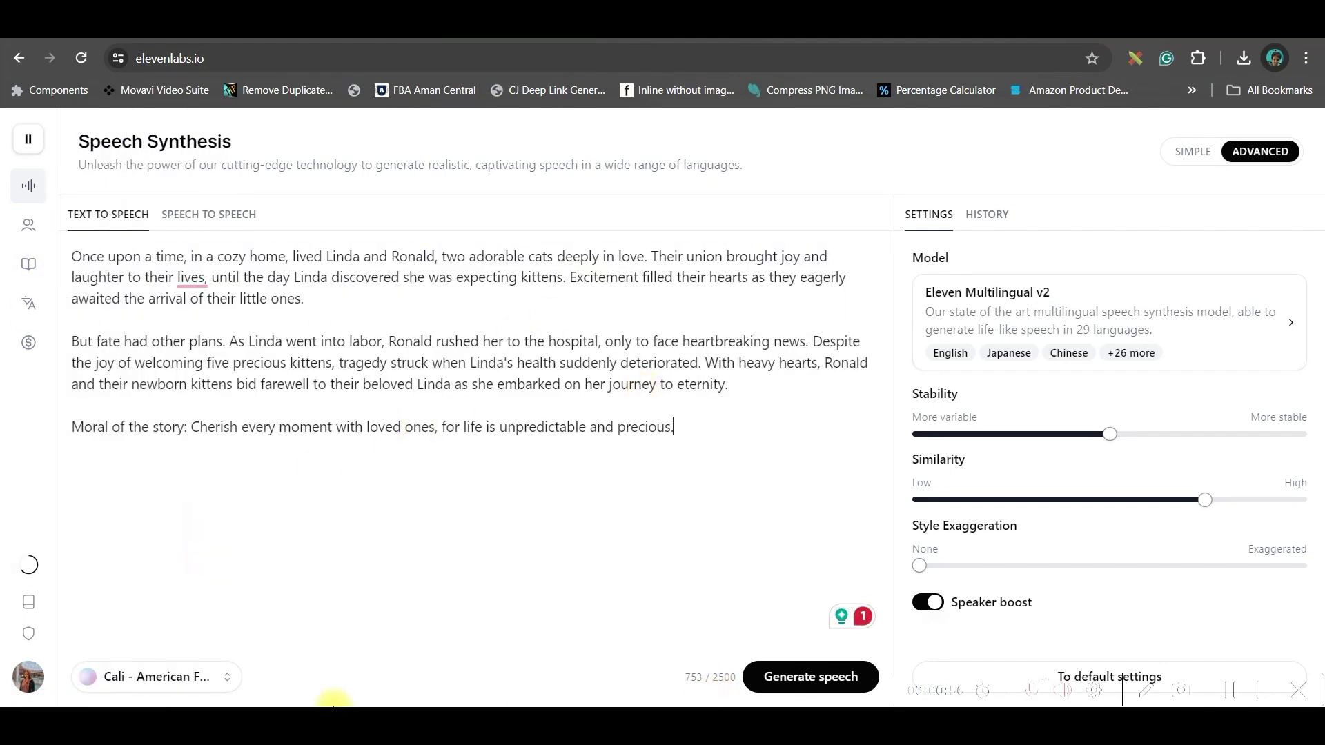
# Step: Generate the story speech in the Cali voice and download the clip
pyautogui.click(167, 678)
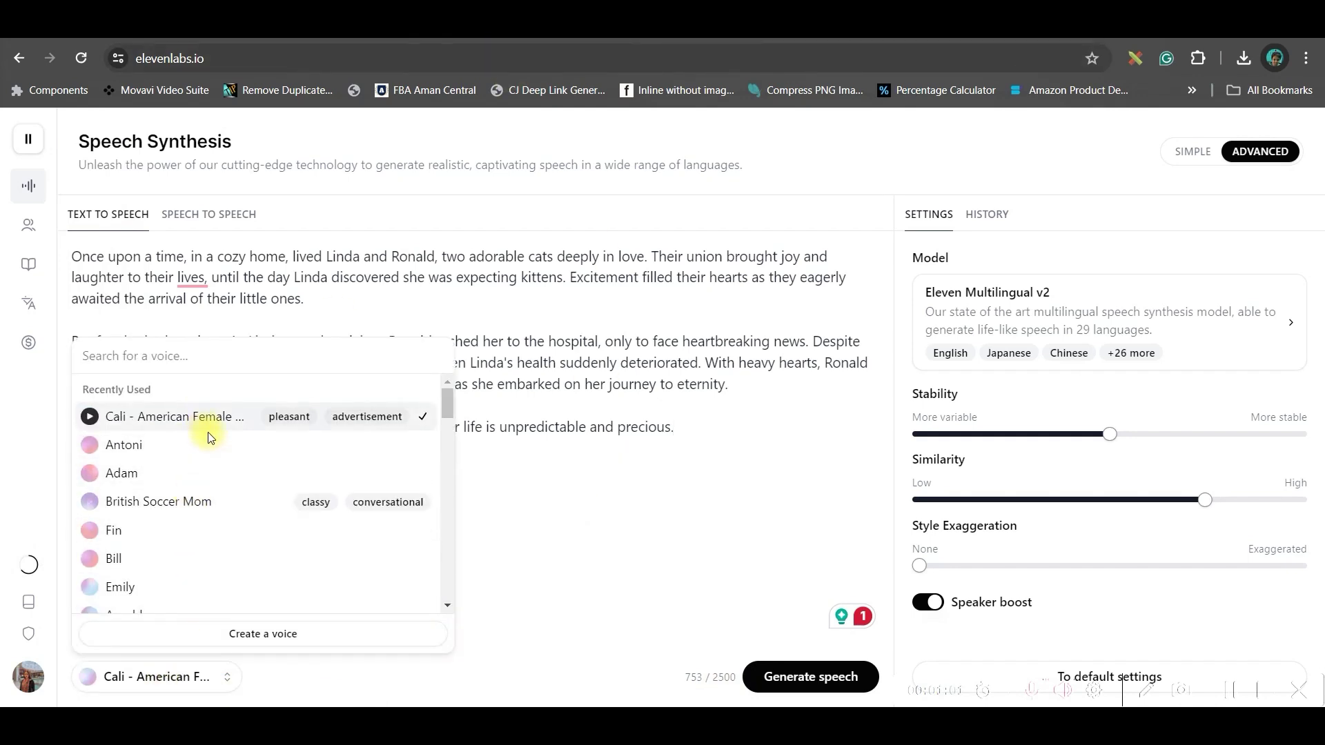
pyautogui.click(638, 535)
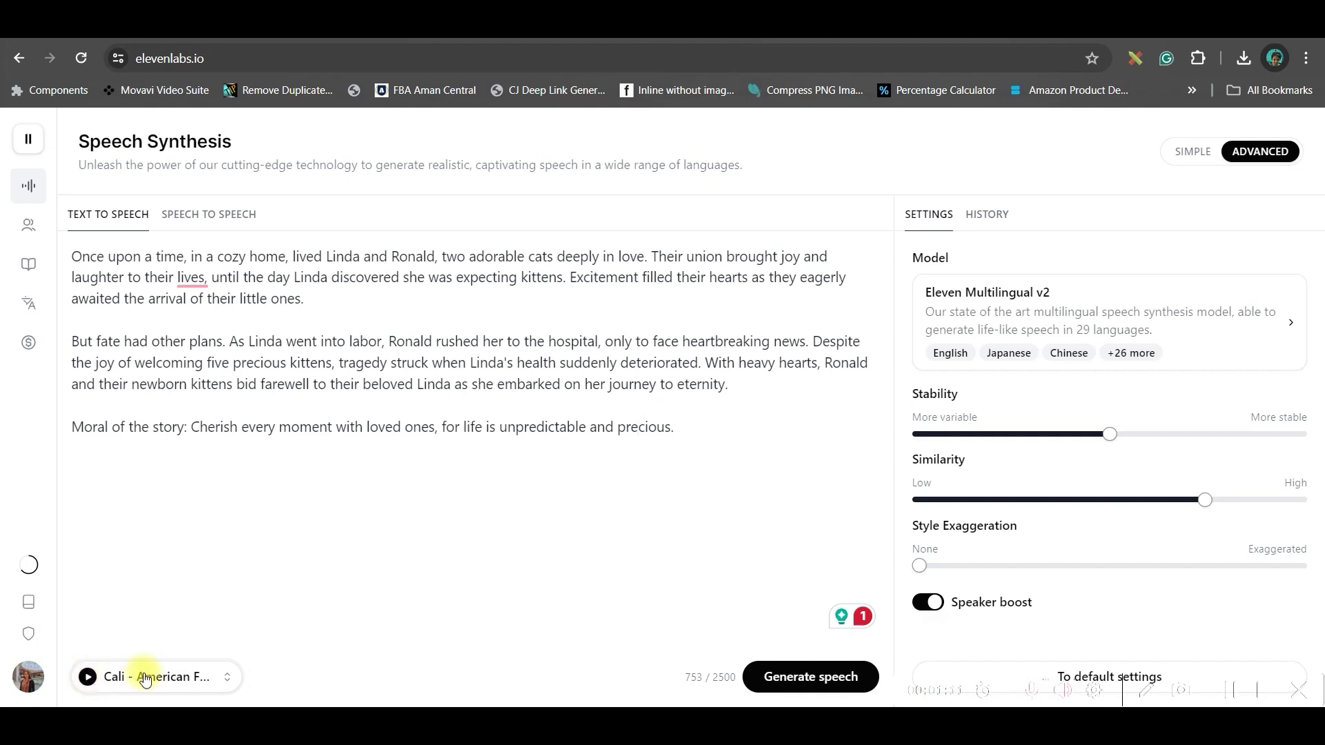
pyautogui.click(769, 678)
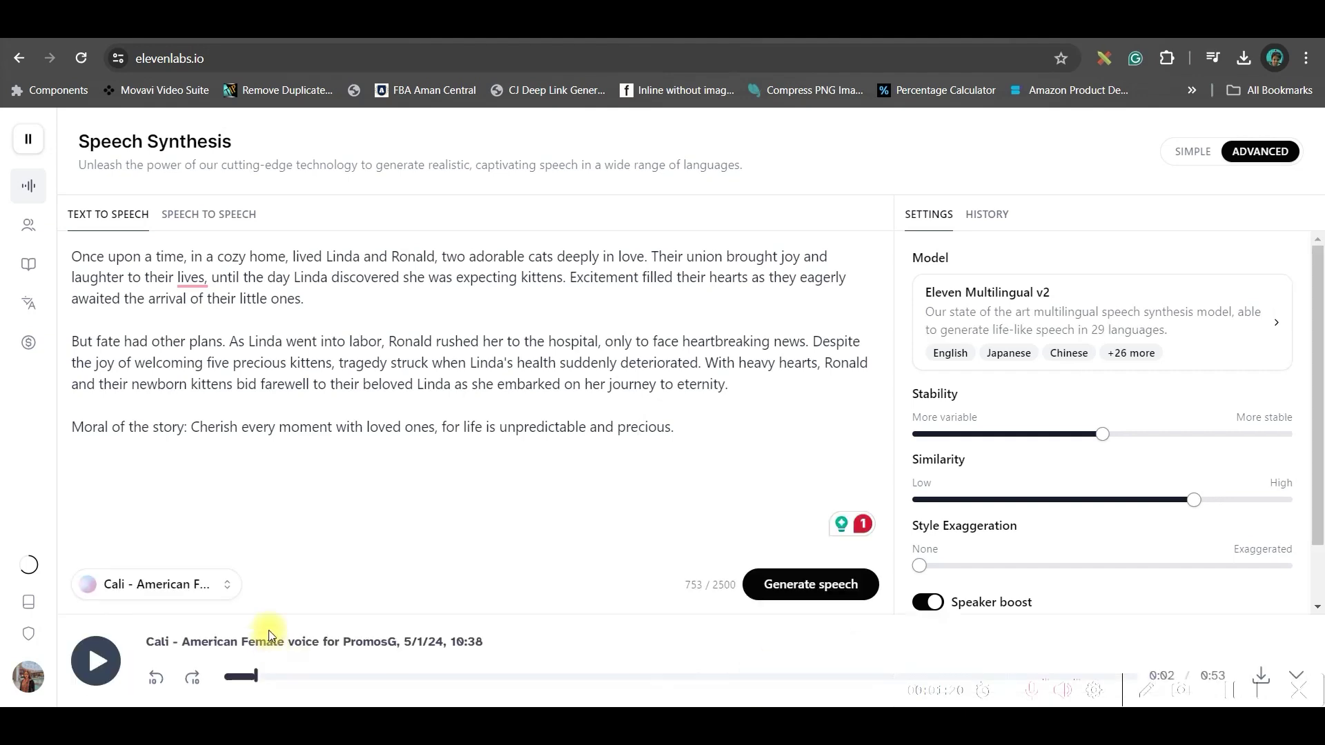
pyautogui.click(1262, 674)
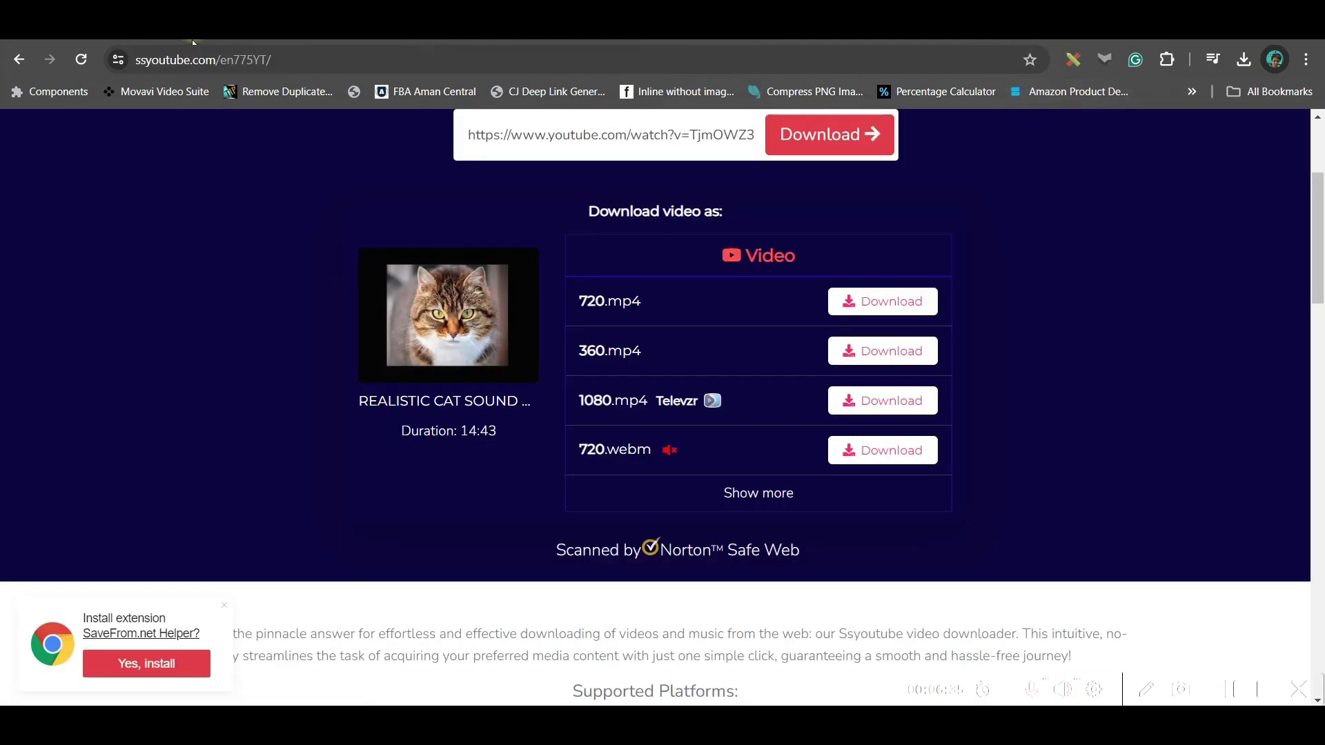
# Step: Return to REALISTIC CAT SOUND 15MIN!!, play and pause it, and select its URL
pyautogui.click(229, 44)
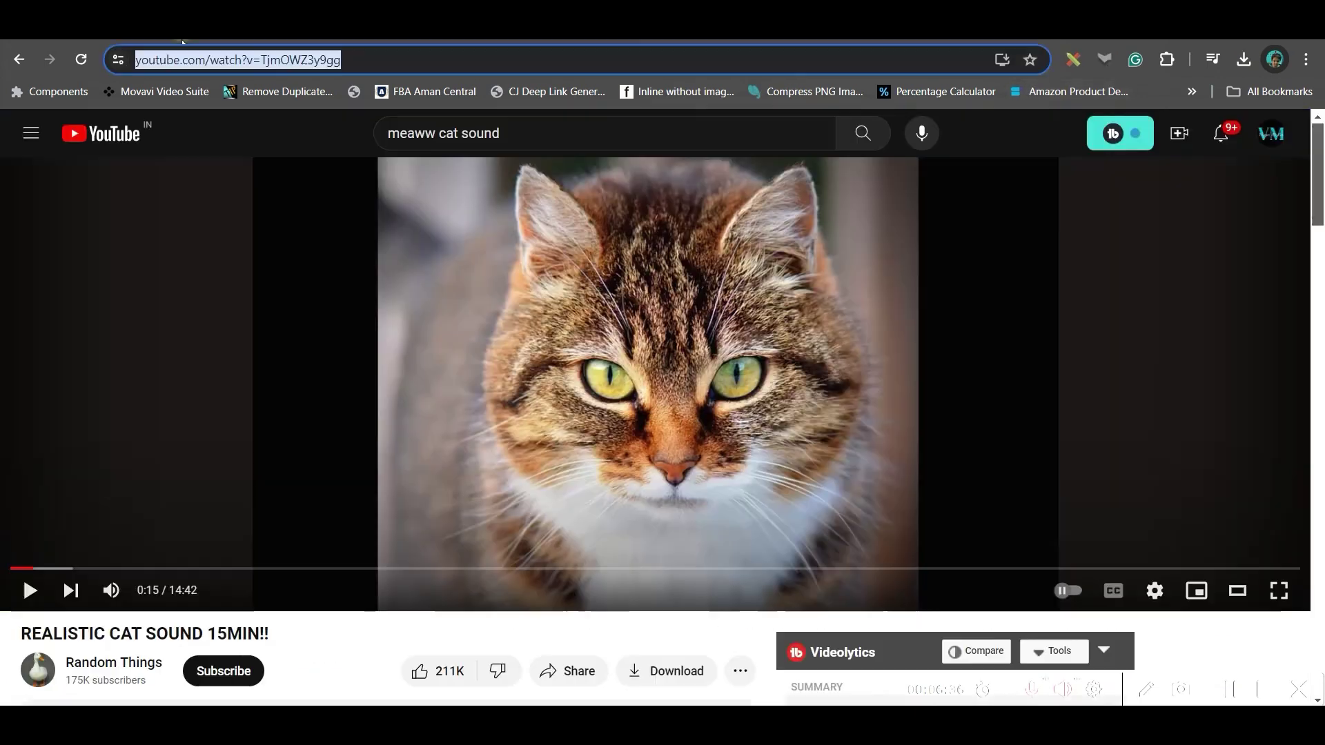
pyautogui.tripleClick(527, 139)
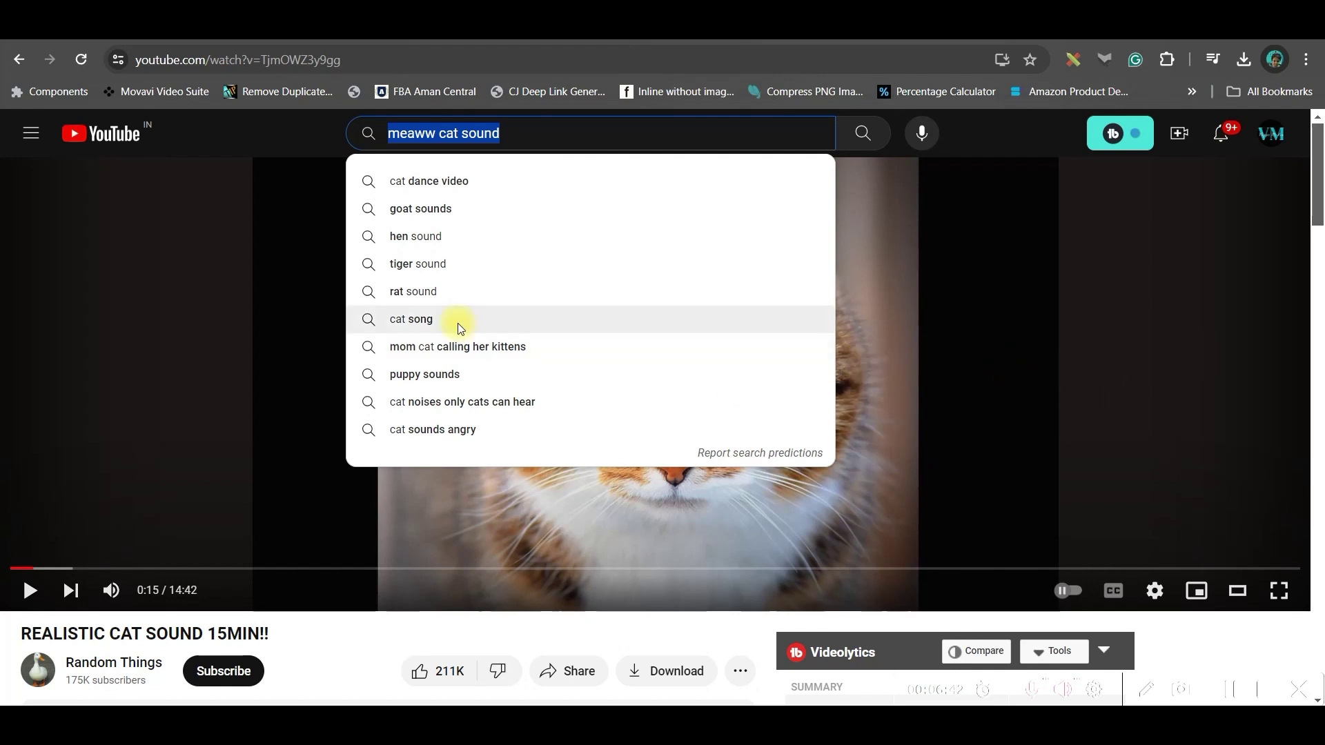
pyautogui.click(1153, 316)
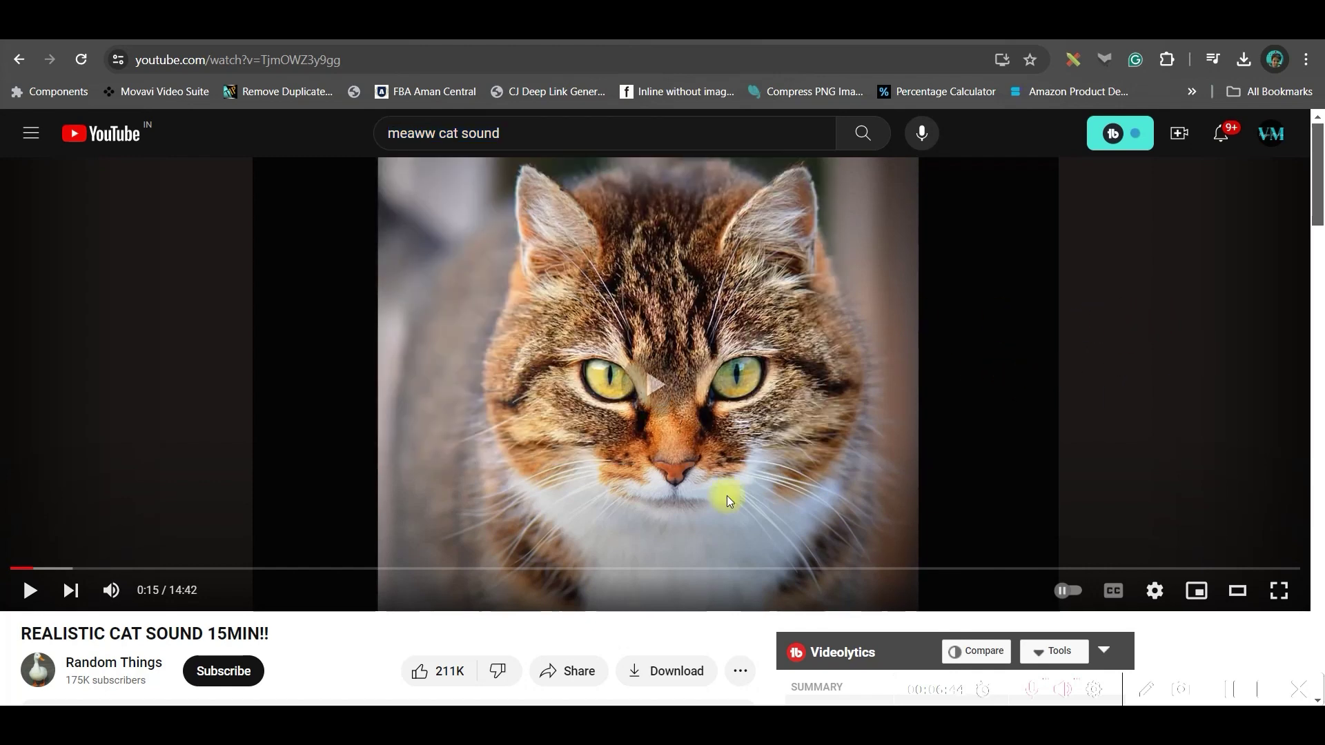
pyautogui.click(883, 300)
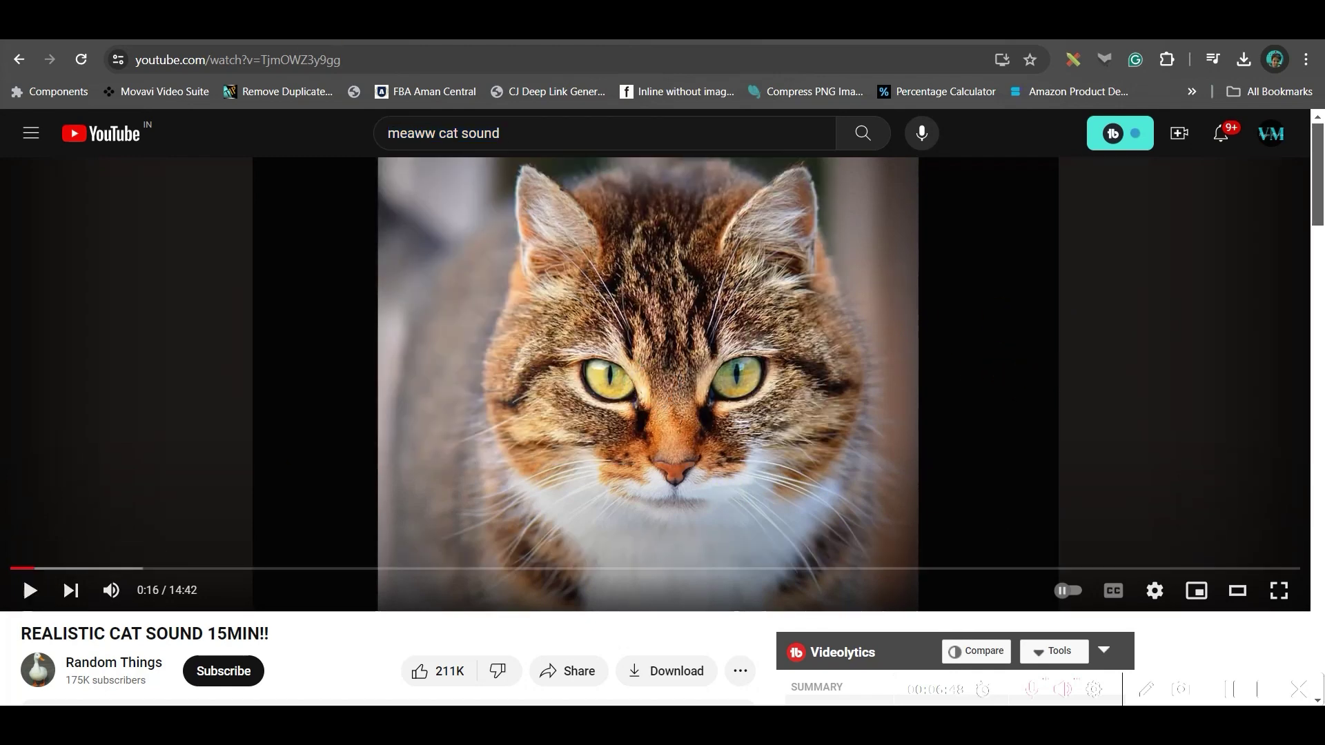
pyautogui.moveTo(367, 60); pyautogui.dragTo(135, 59)
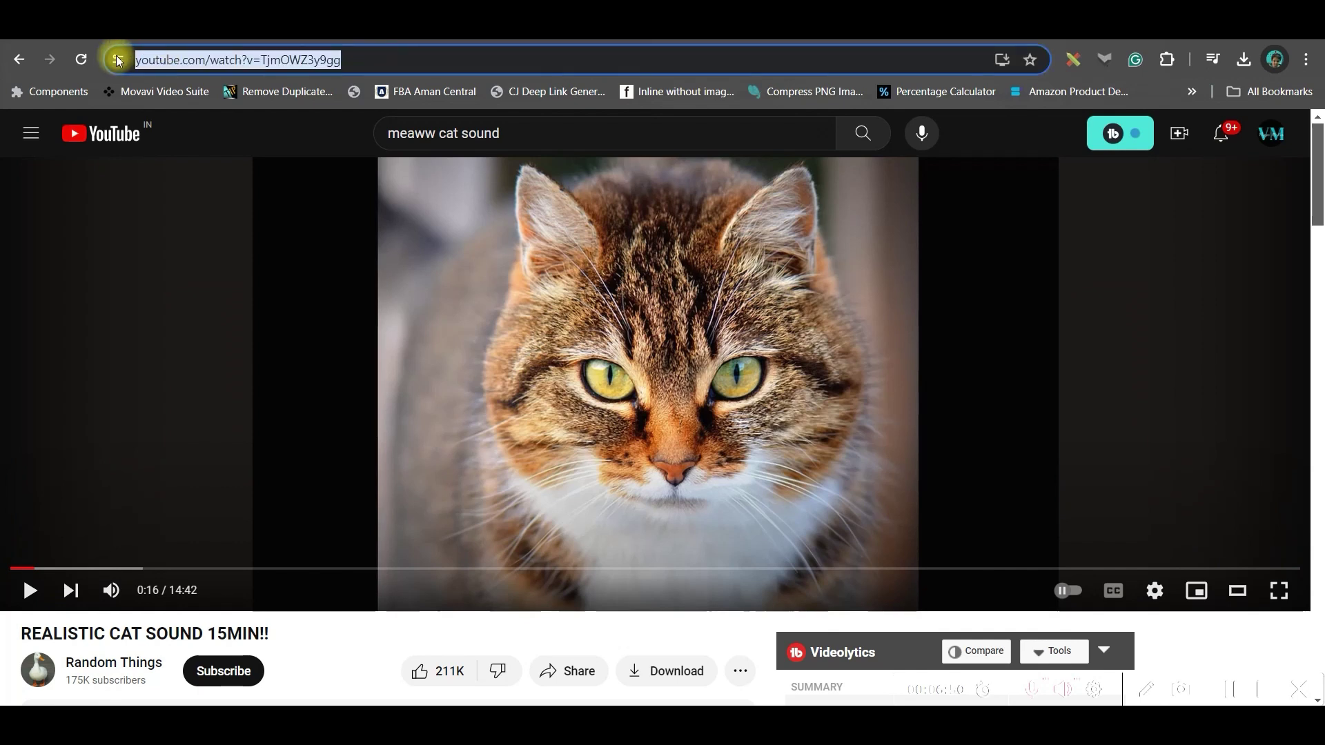
# Step: Save the REALISTIC CAT SOUND 15MIN!! video as an mp4 through SSYouTube and check the file
pyautogui.press('Home')
pyautogui.write('ss')
pyautogui.press('Return')
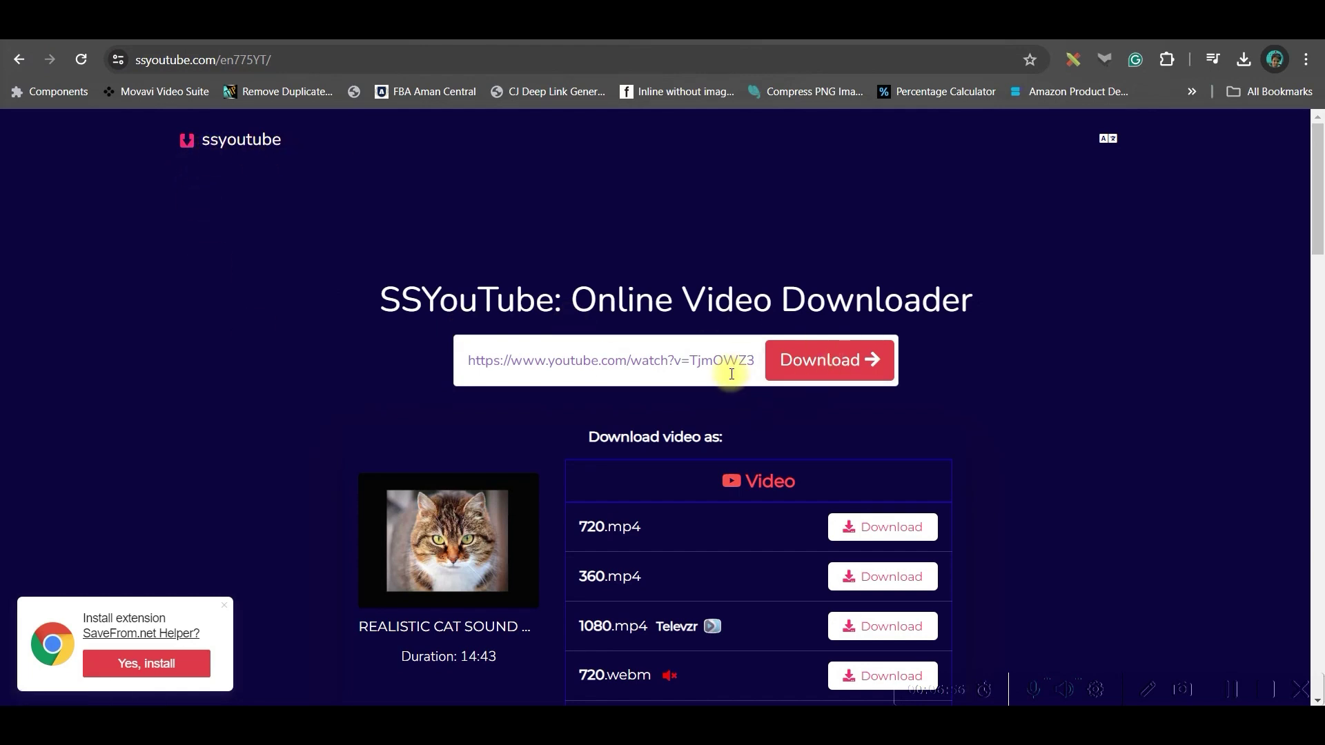
pyautogui.moveTo(759, 363); pyautogui.dragTo(444, 362)
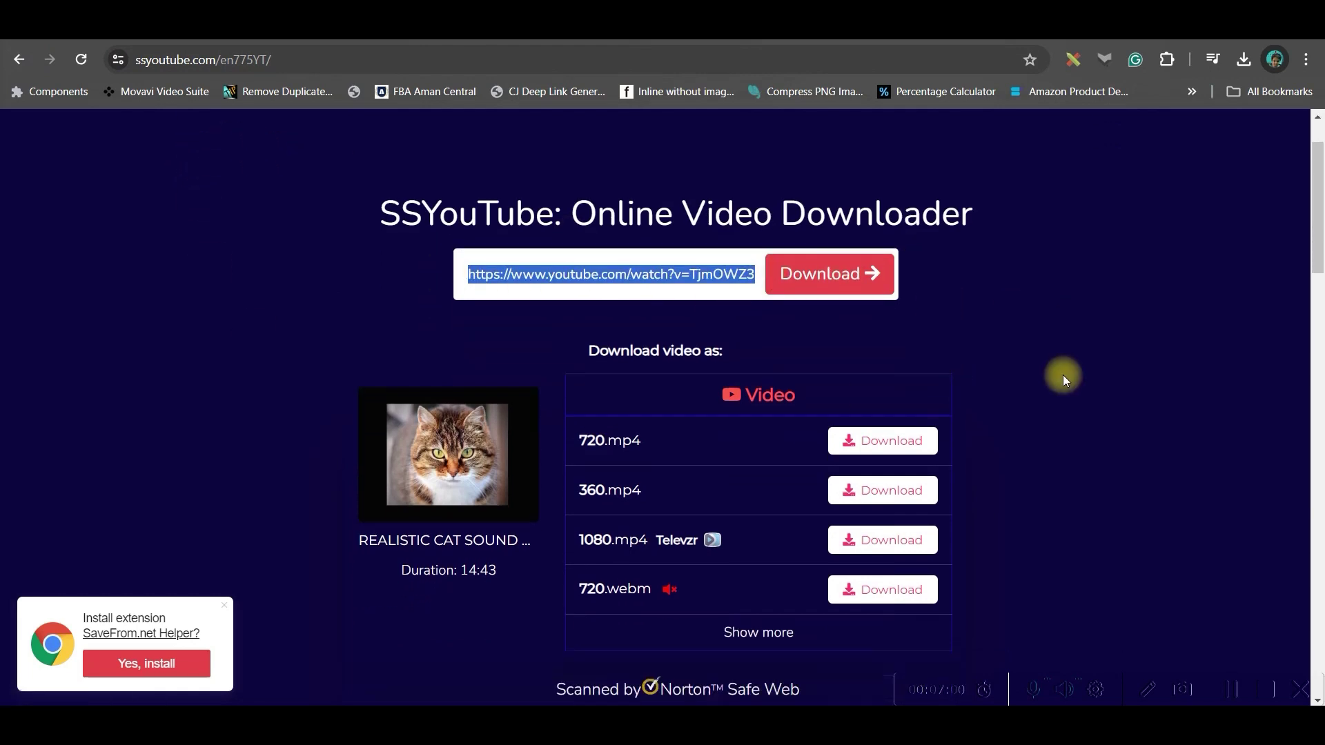
pyautogui.scroll(-1, 738, 519)
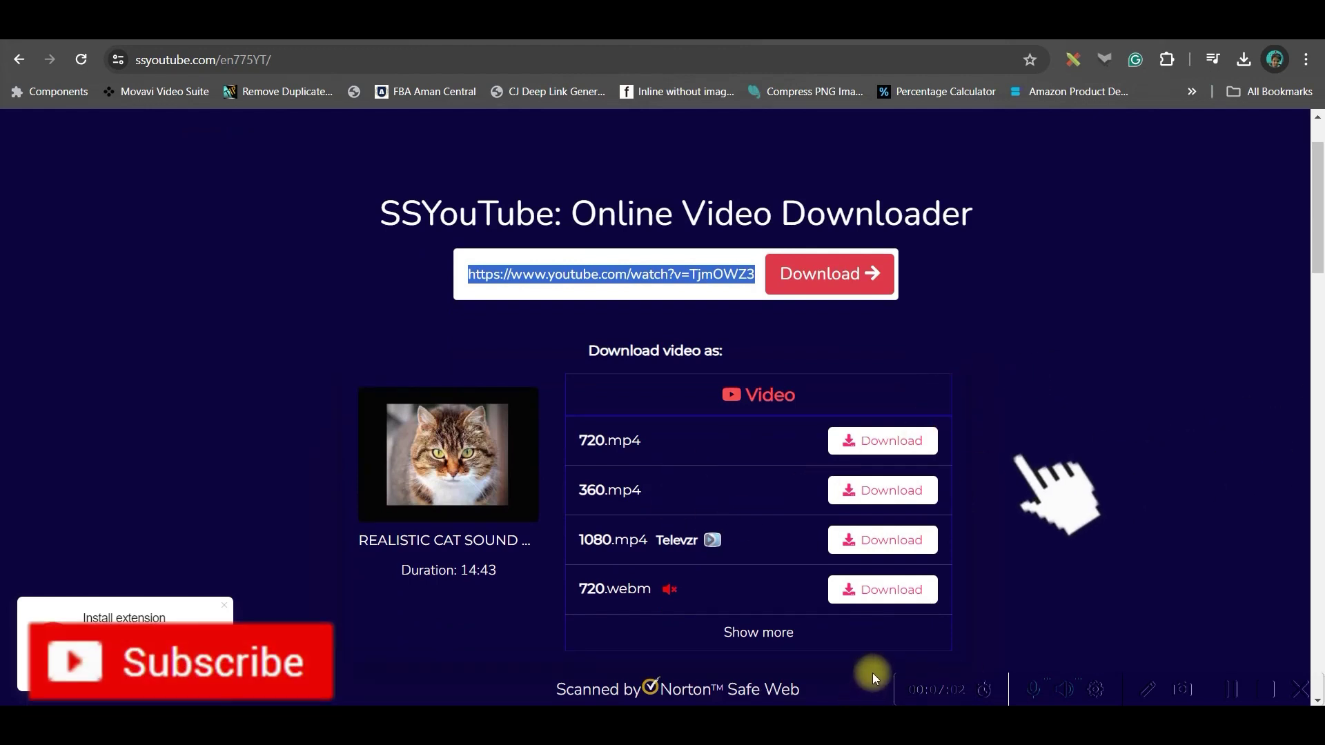
pyautogui.click(882, 454)
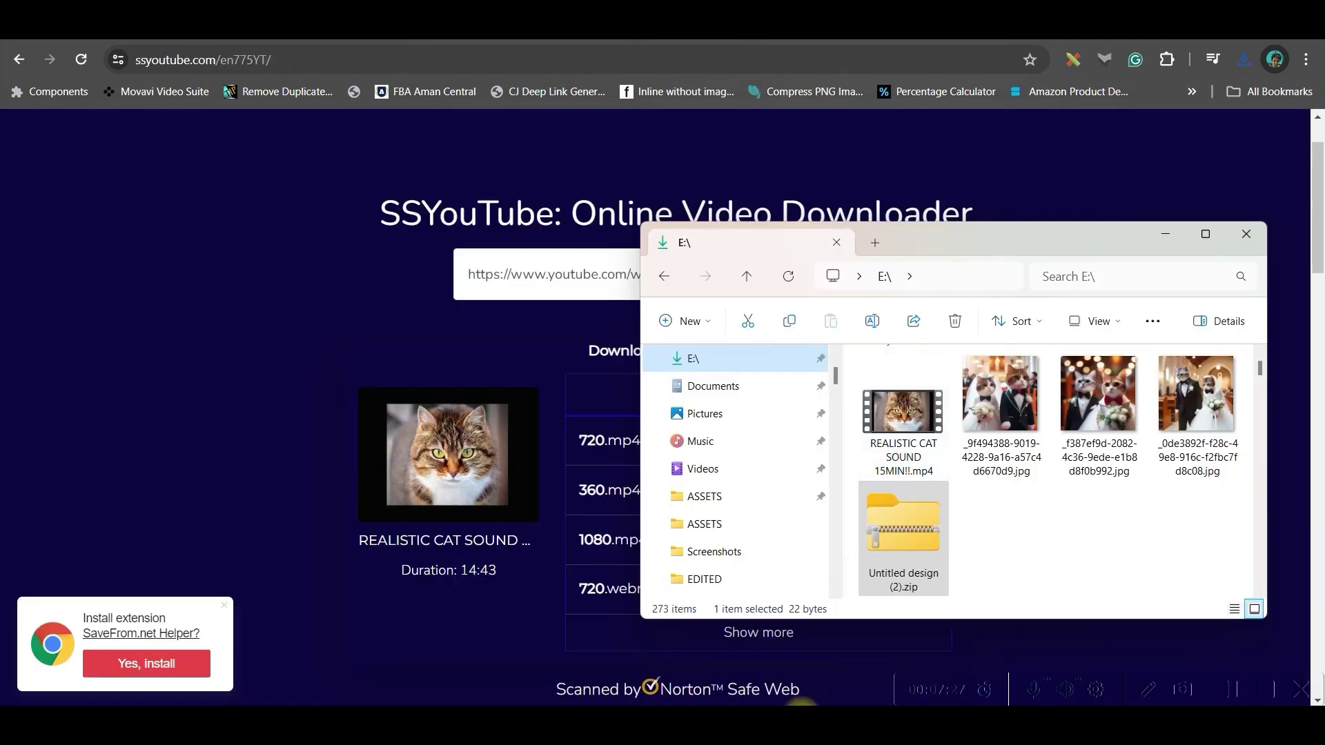
pyautogui.click(1220, 702)
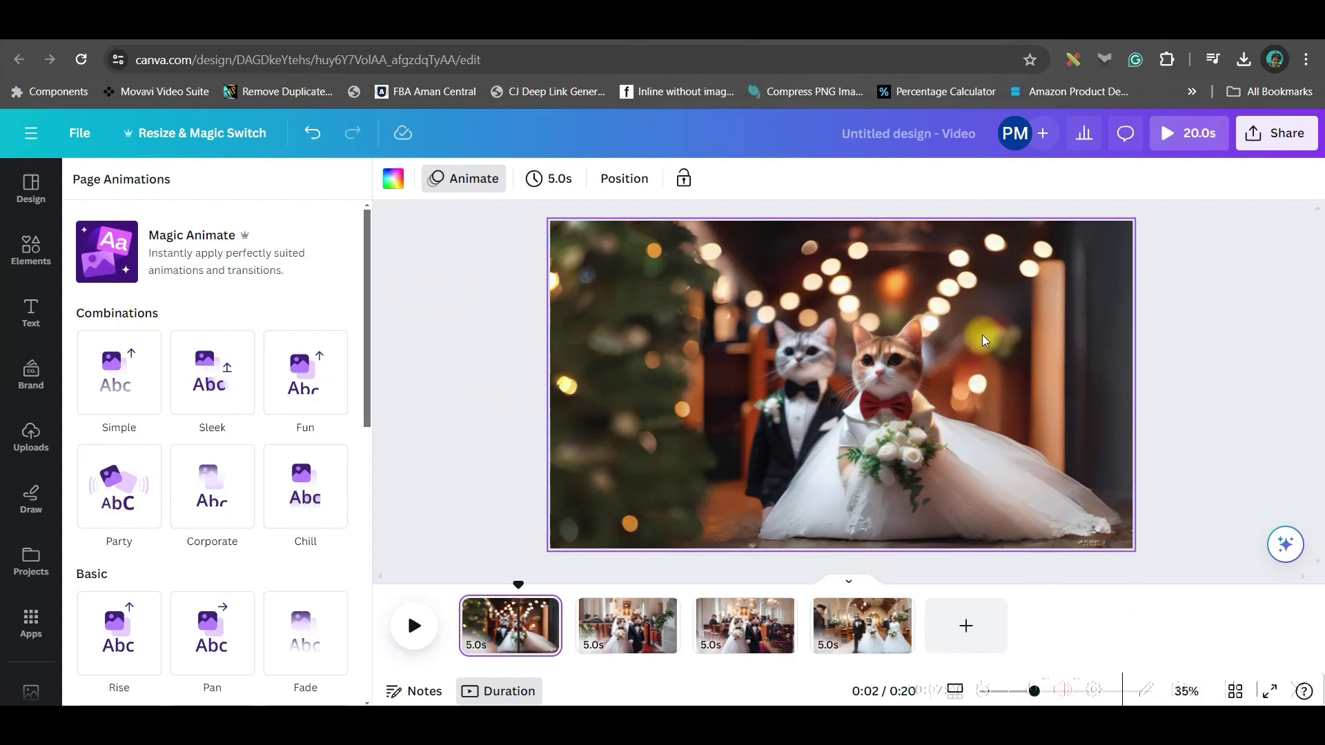
# Step: Upload the cat sound video to Canva and place it on a page
pyautogui.click(32, 435)
pyautogui.click(204, 230)
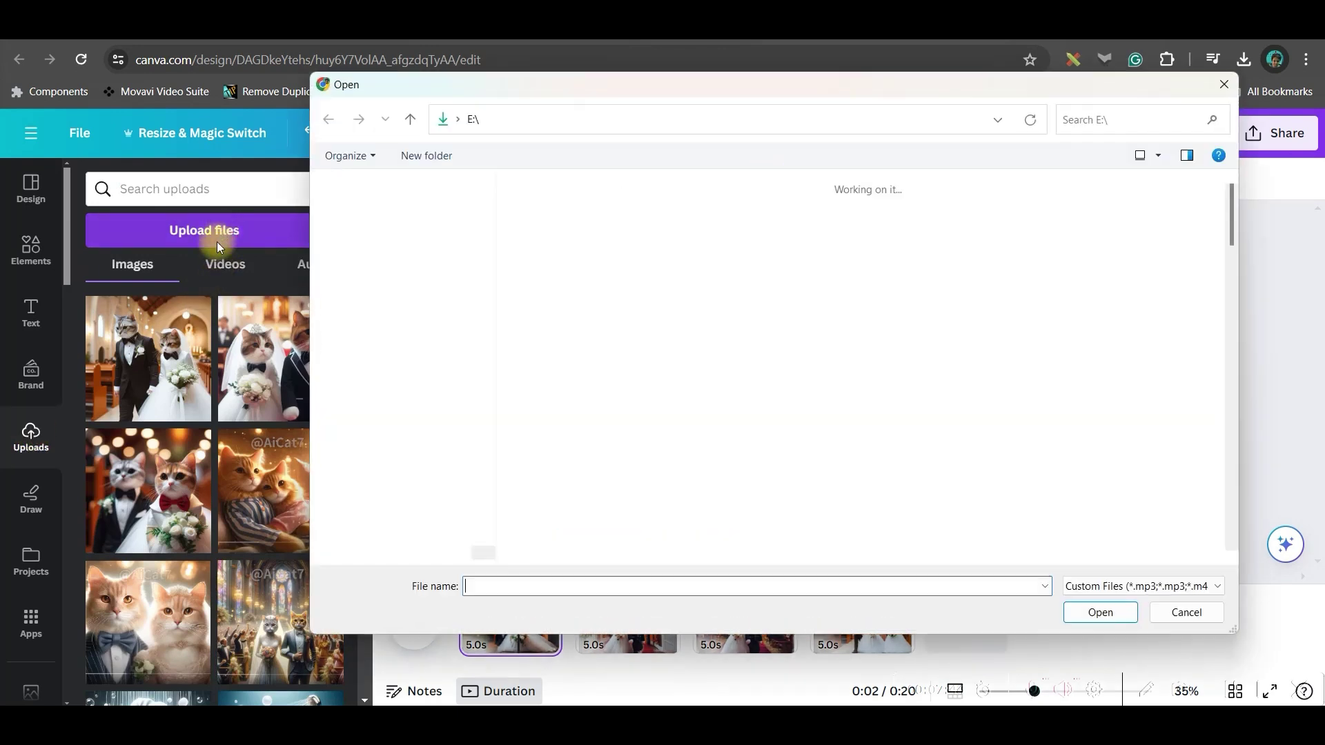
pyautogui.click(515, 264)
pyautogui.click(1098, 612)
pyautogui.click(157, 323)
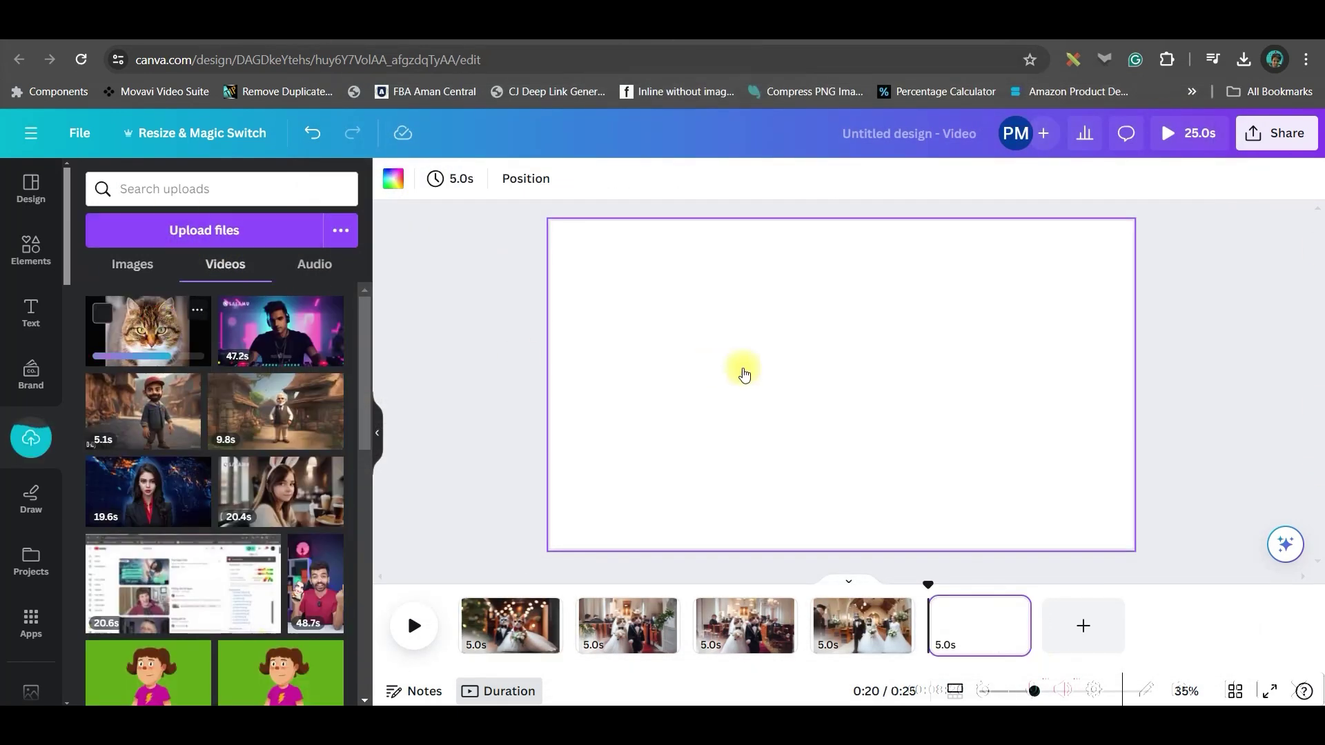
# Step: Extract the cat video's audio, move it to the timeline start, and duplicate the meow clip
pyautogui.rightClick(816, 374)
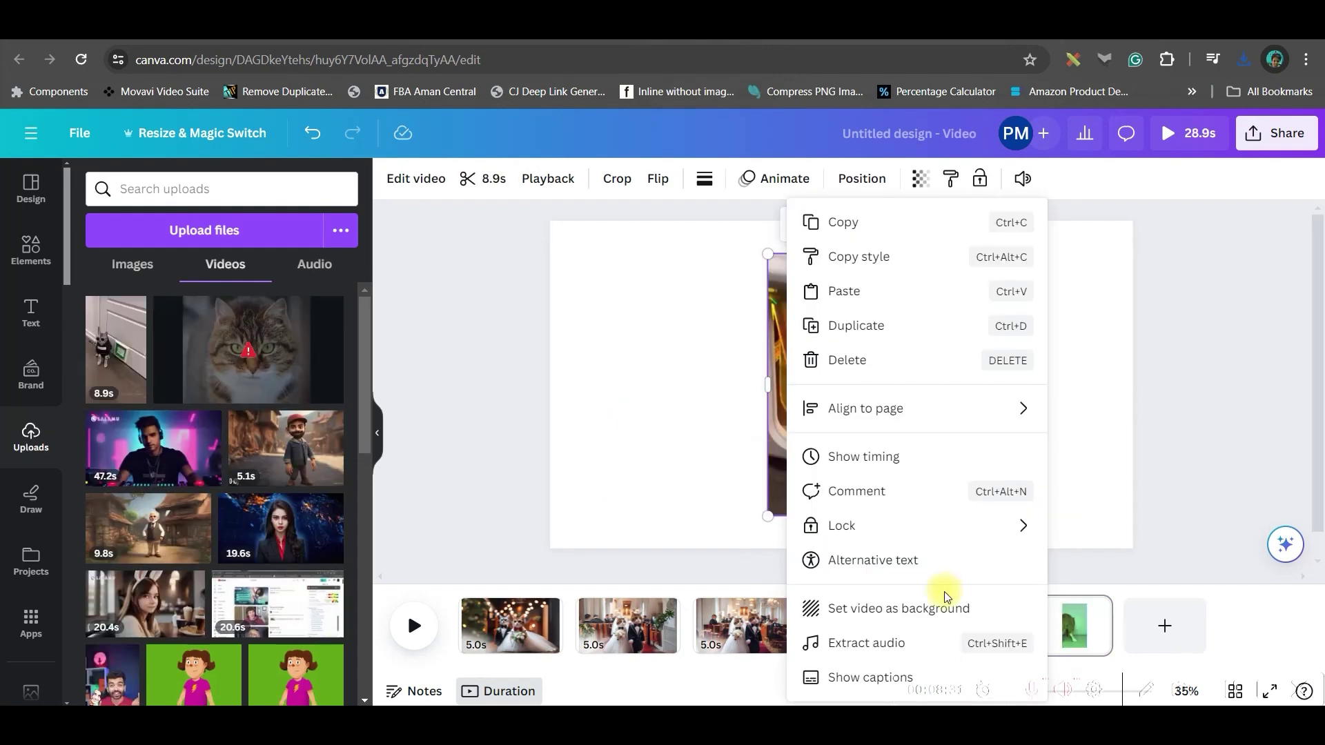
pyautogui.click(885, 643)
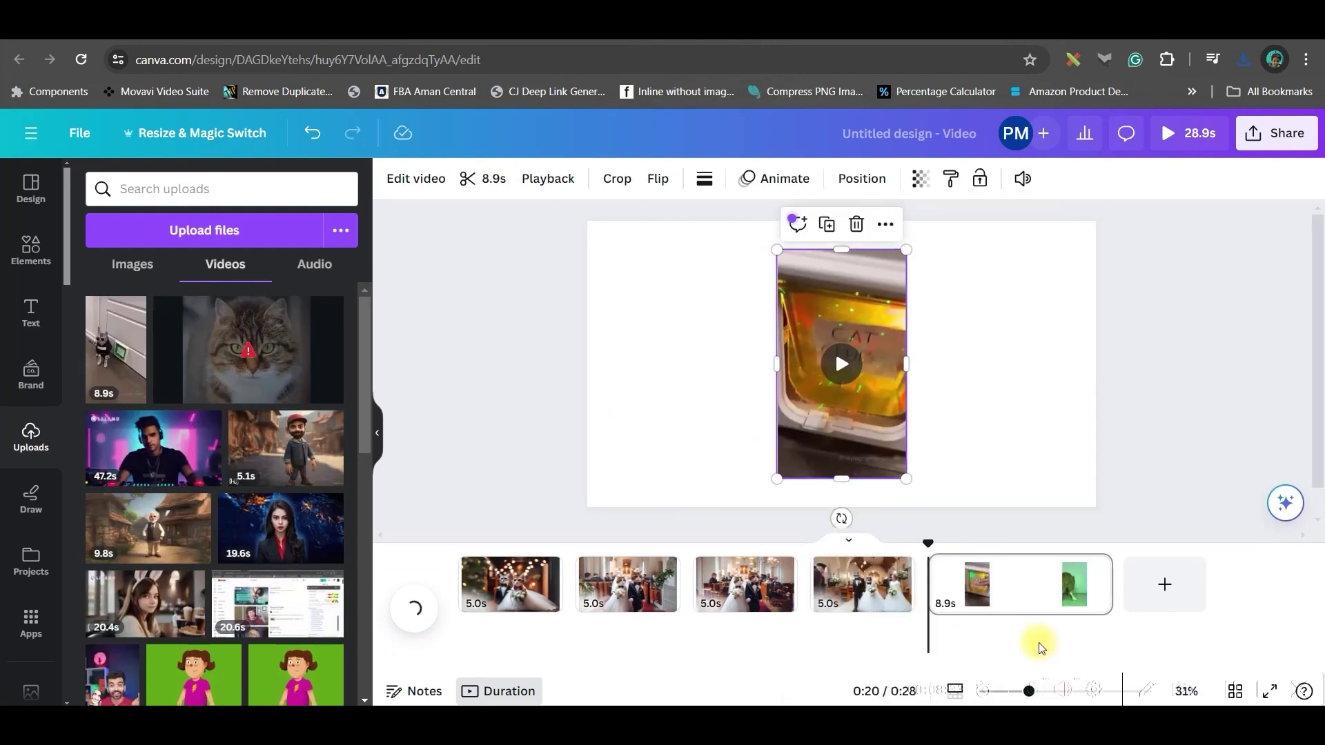
pyautogui.click(851, 634)
pyautogui.moveTo(851, 633)
pyautogui.mouseDown()
pyautogui.moveTo(487, 630)
pyautogui.moveTo(599, 631)
pyautogui.moveTo(541, 639)
pyautogui.mouseUp()
pyautogui.rightClick(541, 638)
pyautogui.click(606, 391)
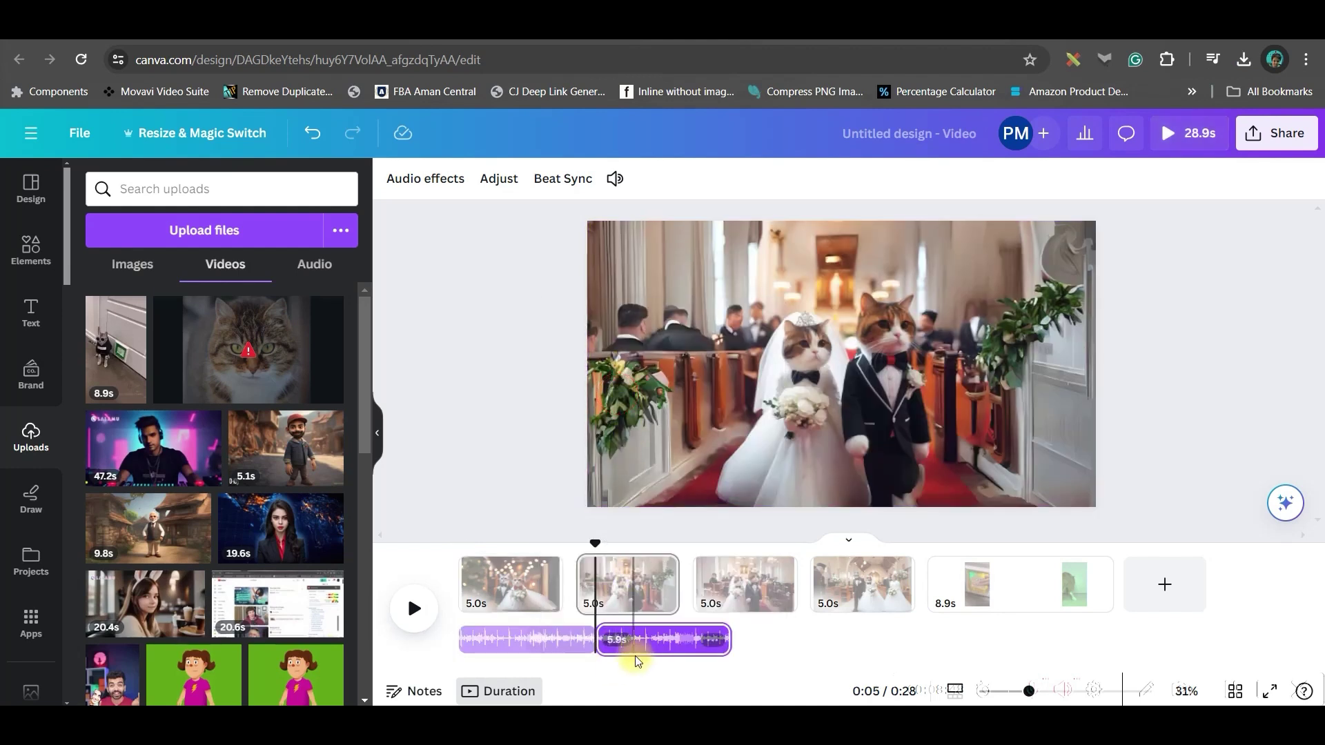
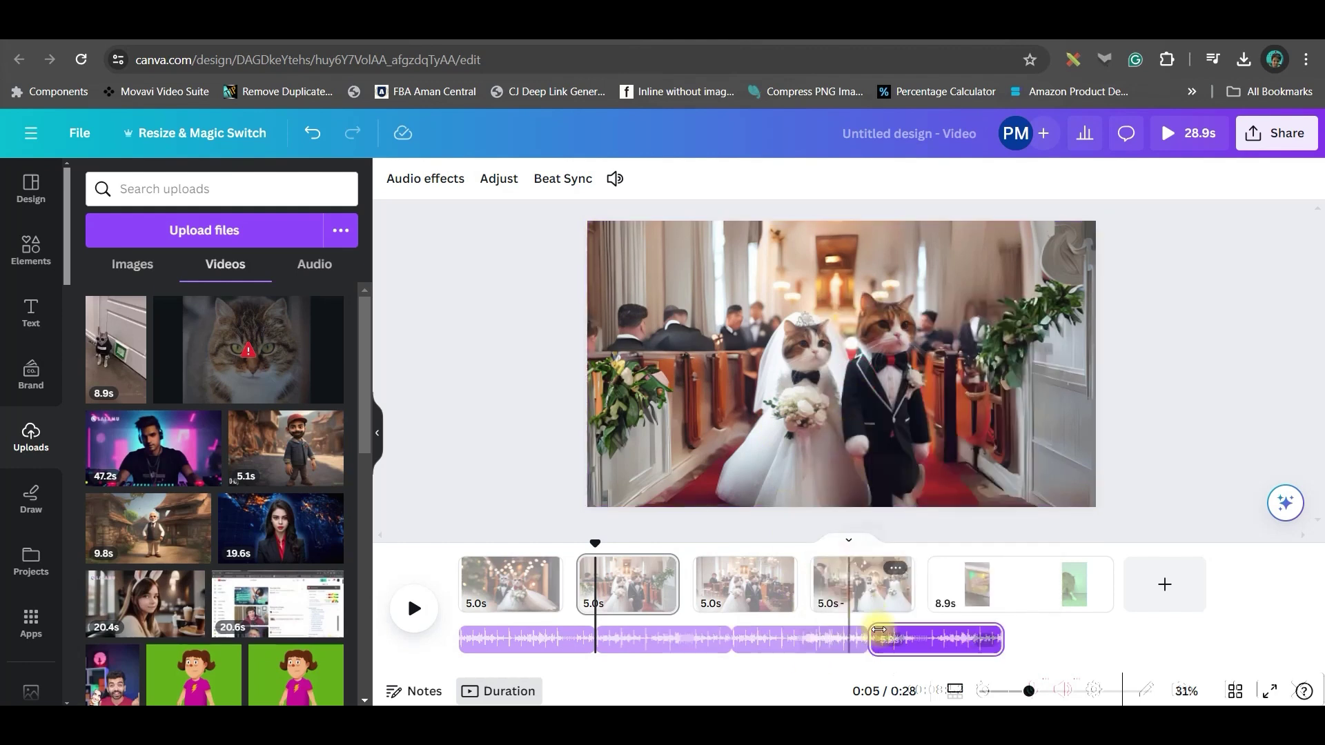
# Step: Delete the 8.9-second fifth page, leaving only the four cat wedding pages
pyautogui.click(1024, 582)
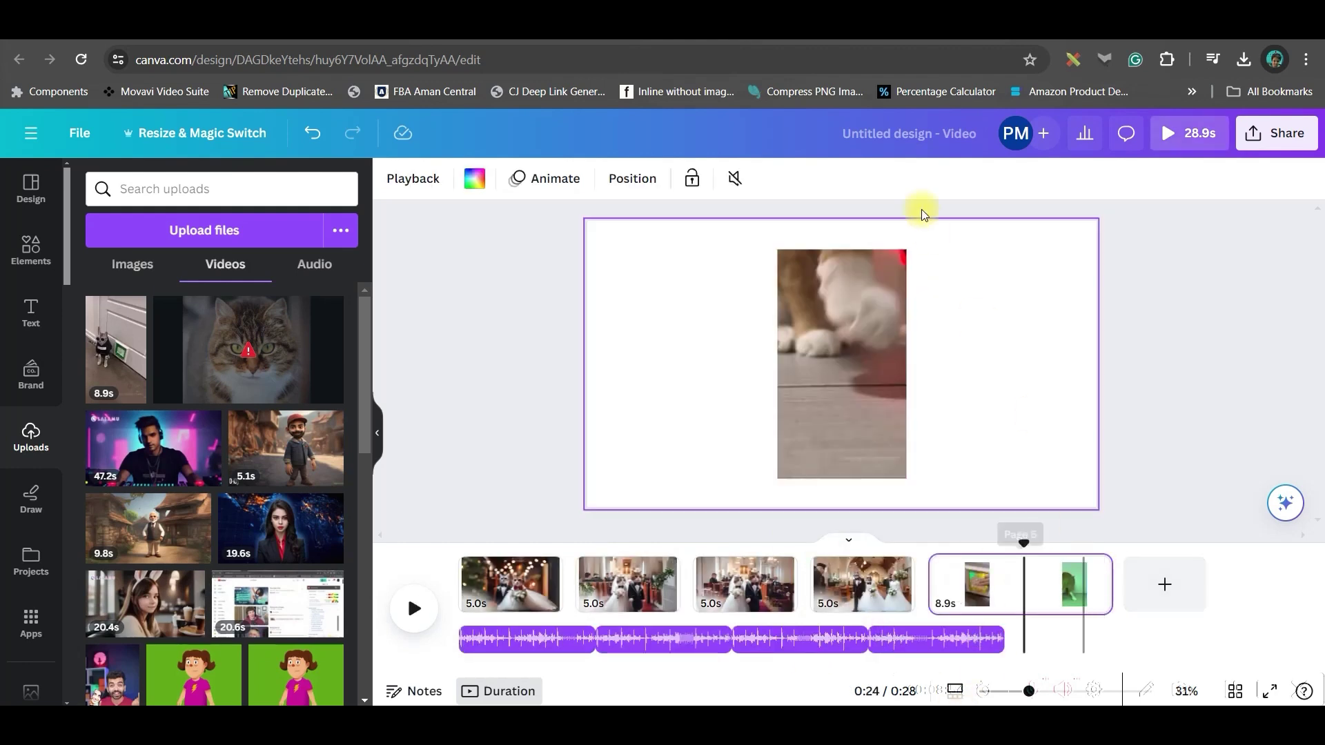
pyautogui.click(1099, 573)
pyautogui.click(1155, 328)
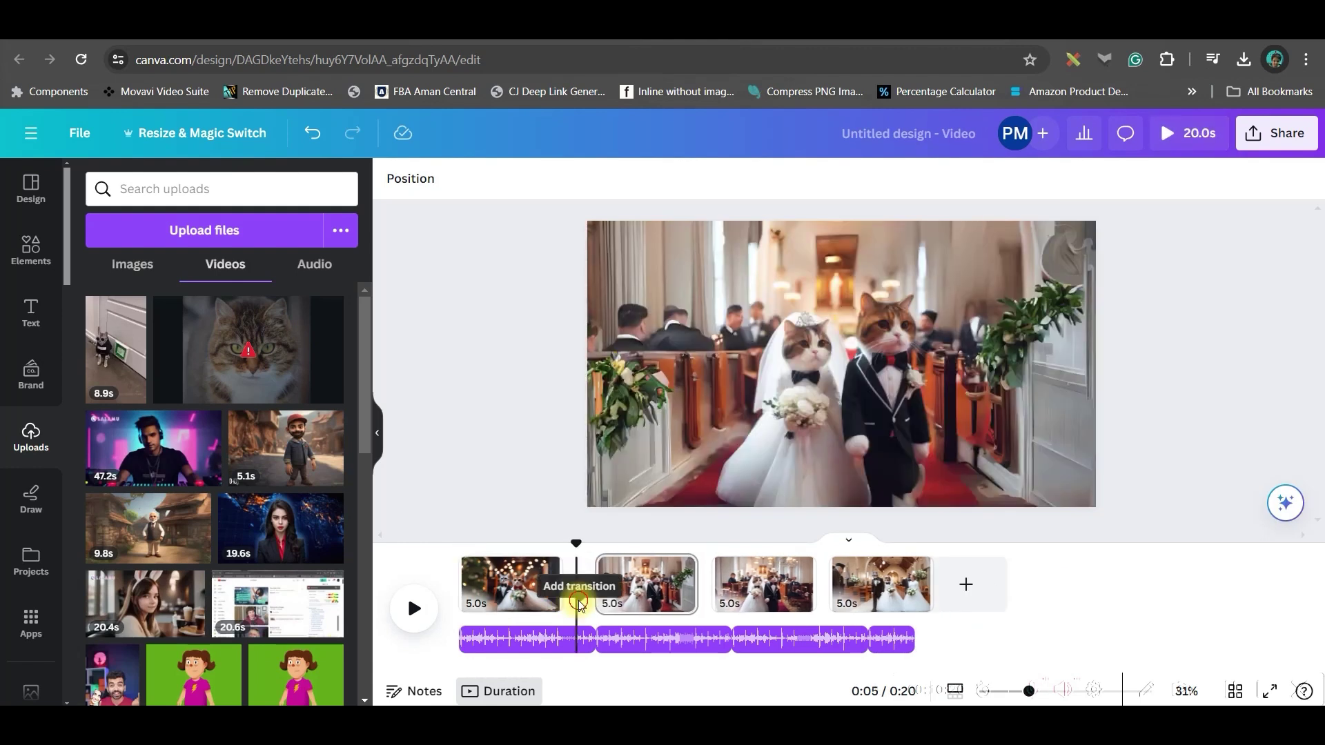
# Step: Add a Dissolve transition between pages 1 and 2
pyautogui.click(577, 604)
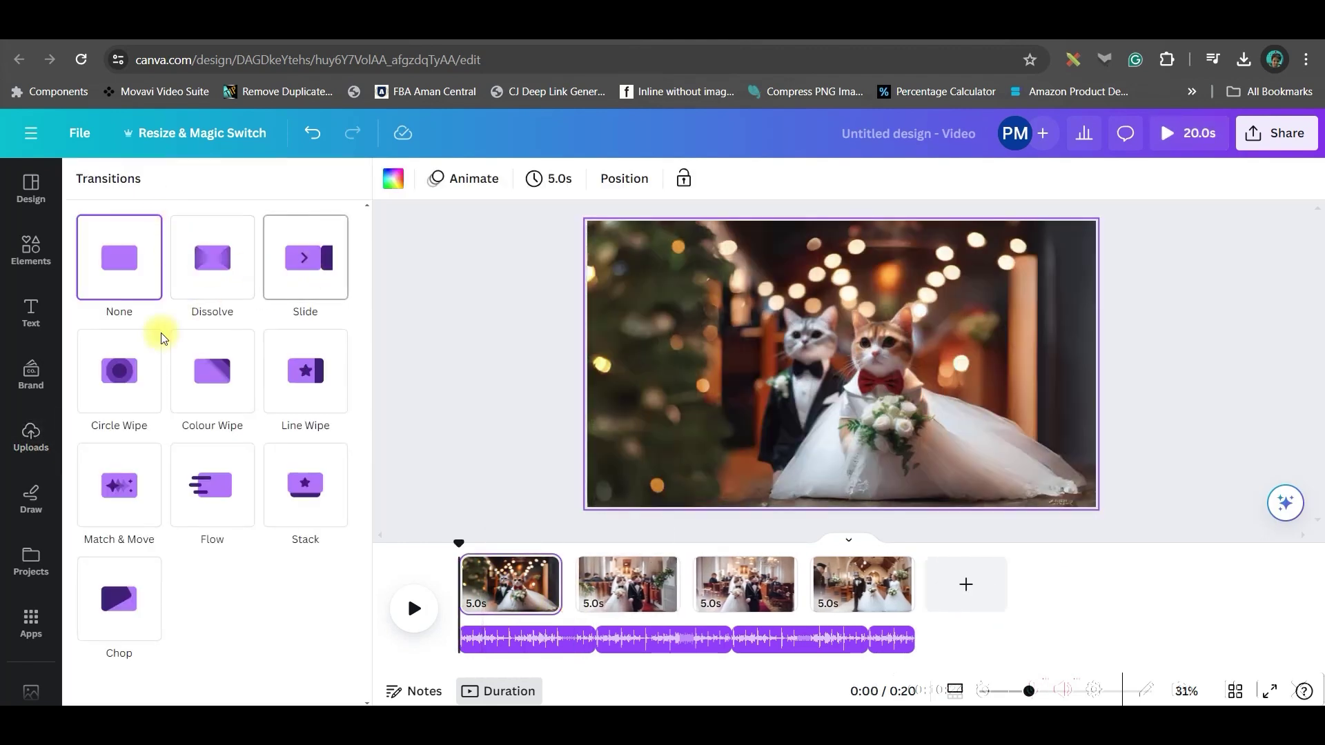
pyautogui.click(209, 259)
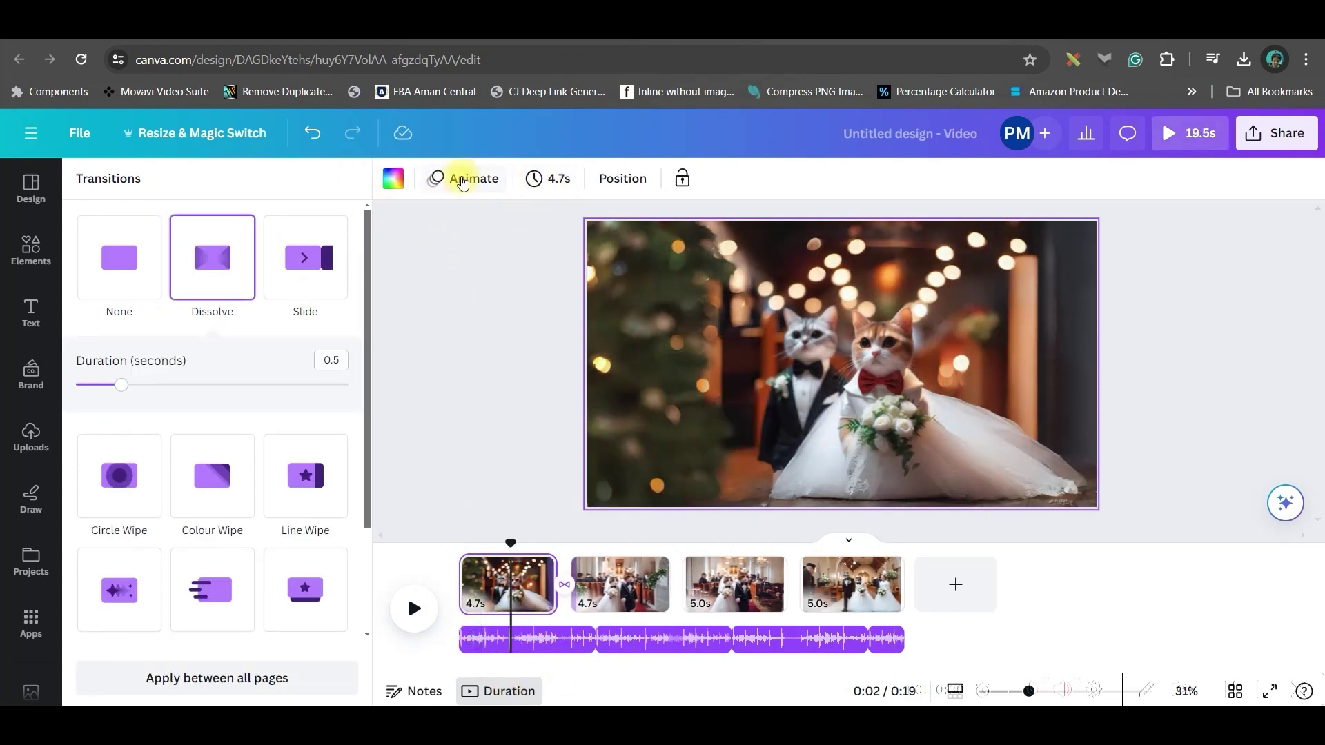
# Step: Give page 1 a Photo Zoom animation and page 2 a zoom-in Photo Zoom
pyautogui.click(463, 182)
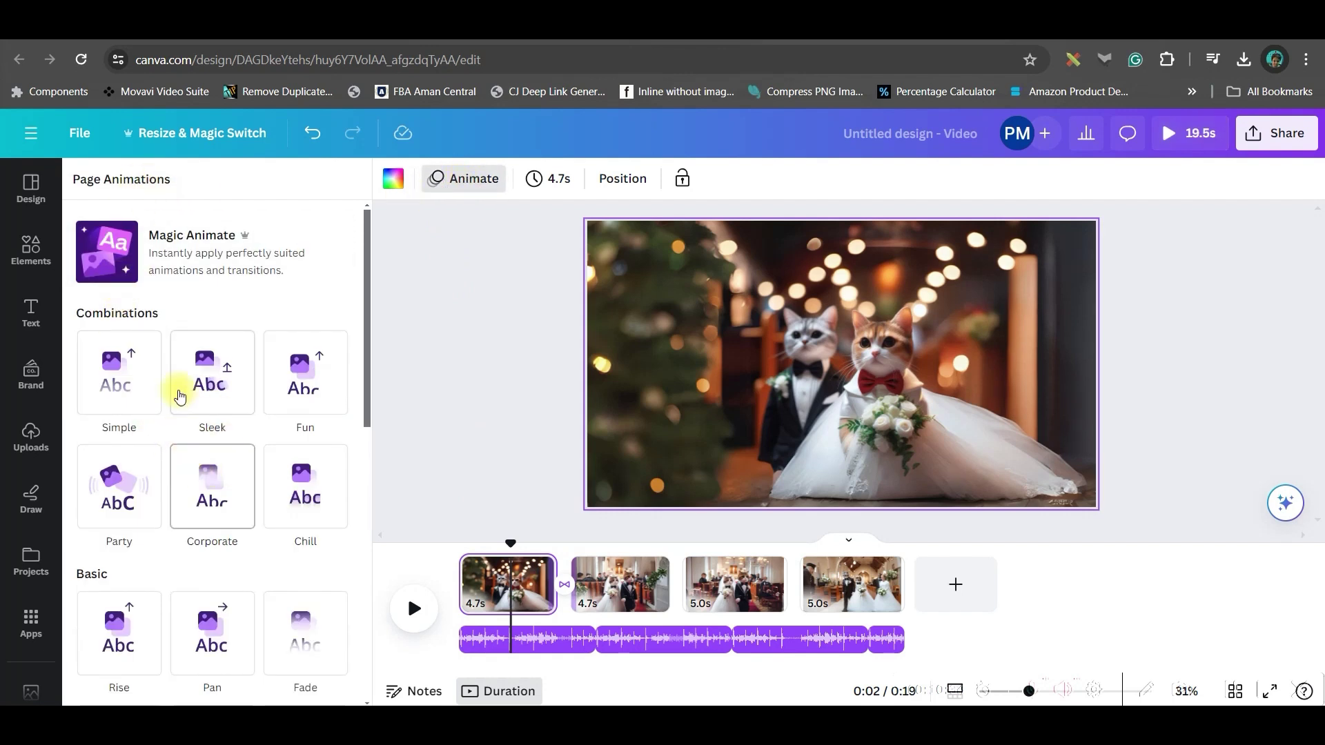
pyautogui.scroll(-3, 201, 411)
pyautogui.scroll(-3, 242, 418)
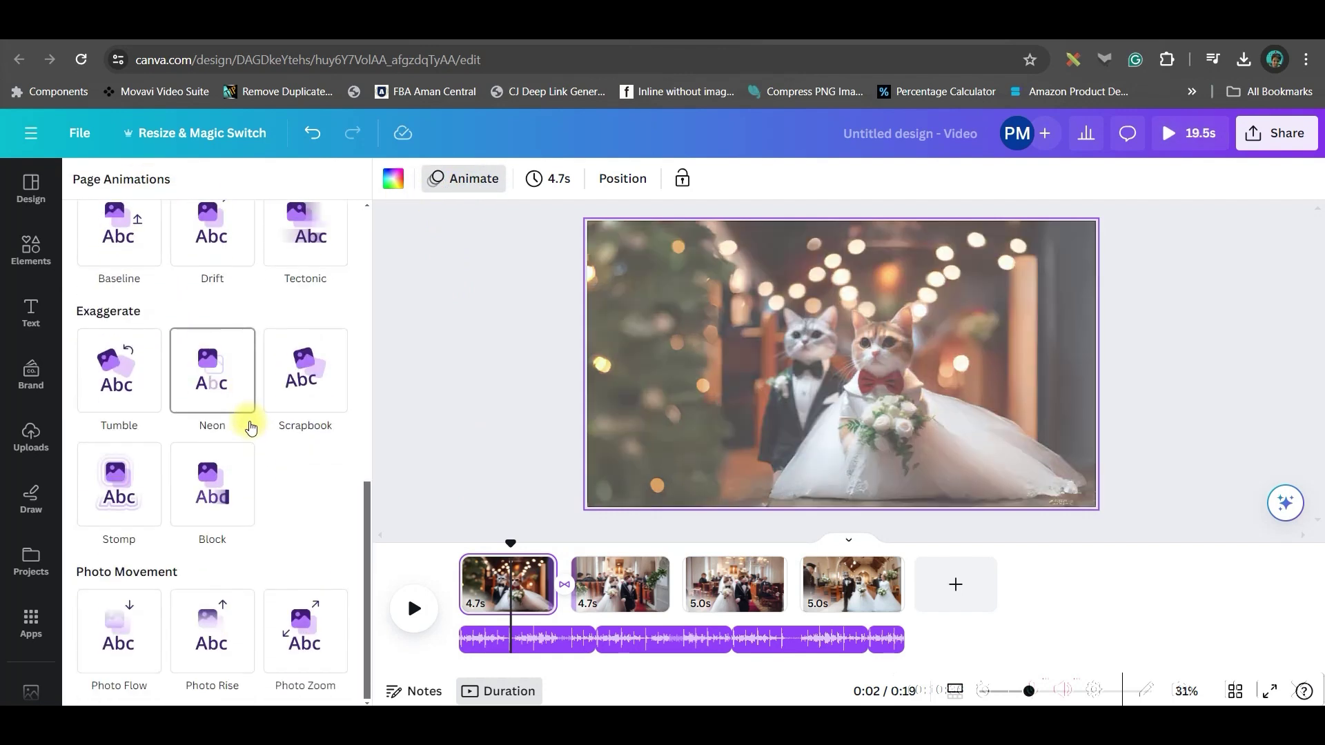
pyautogui.click(304, 627)
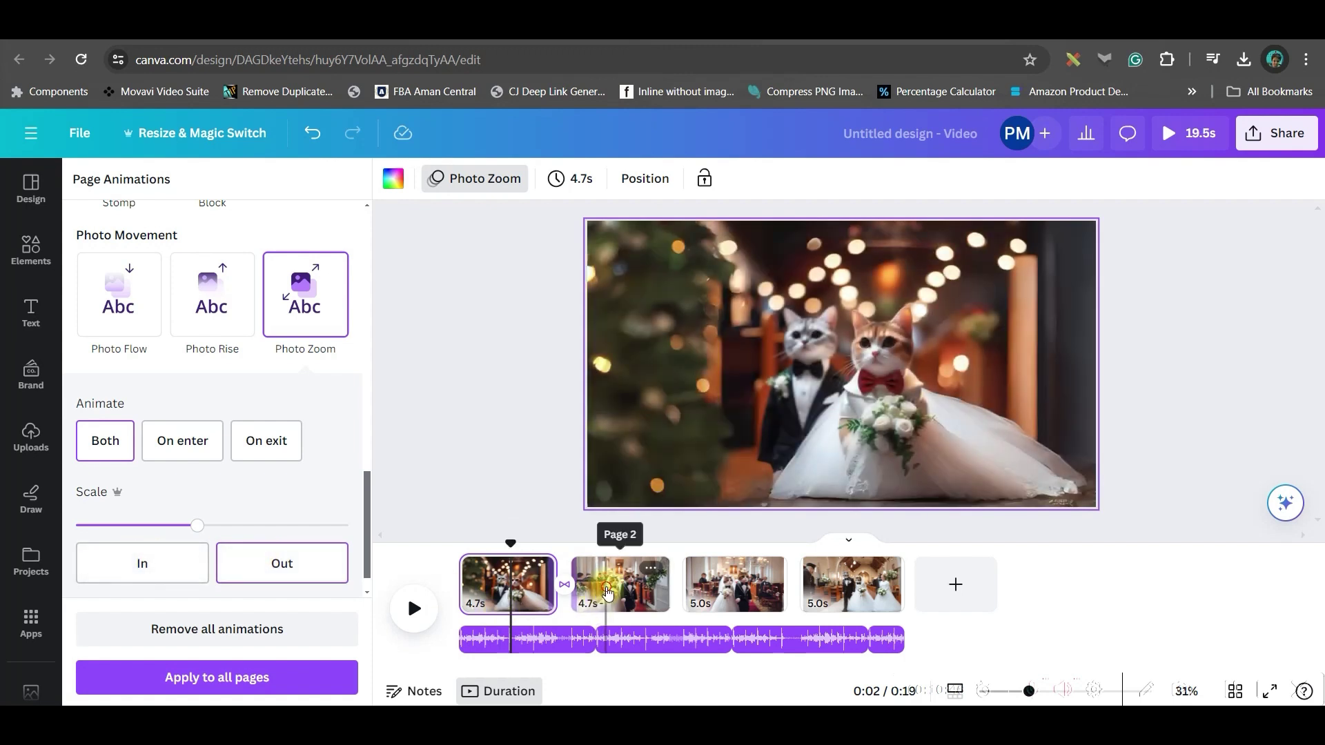
pyautogui.click(607, 590)
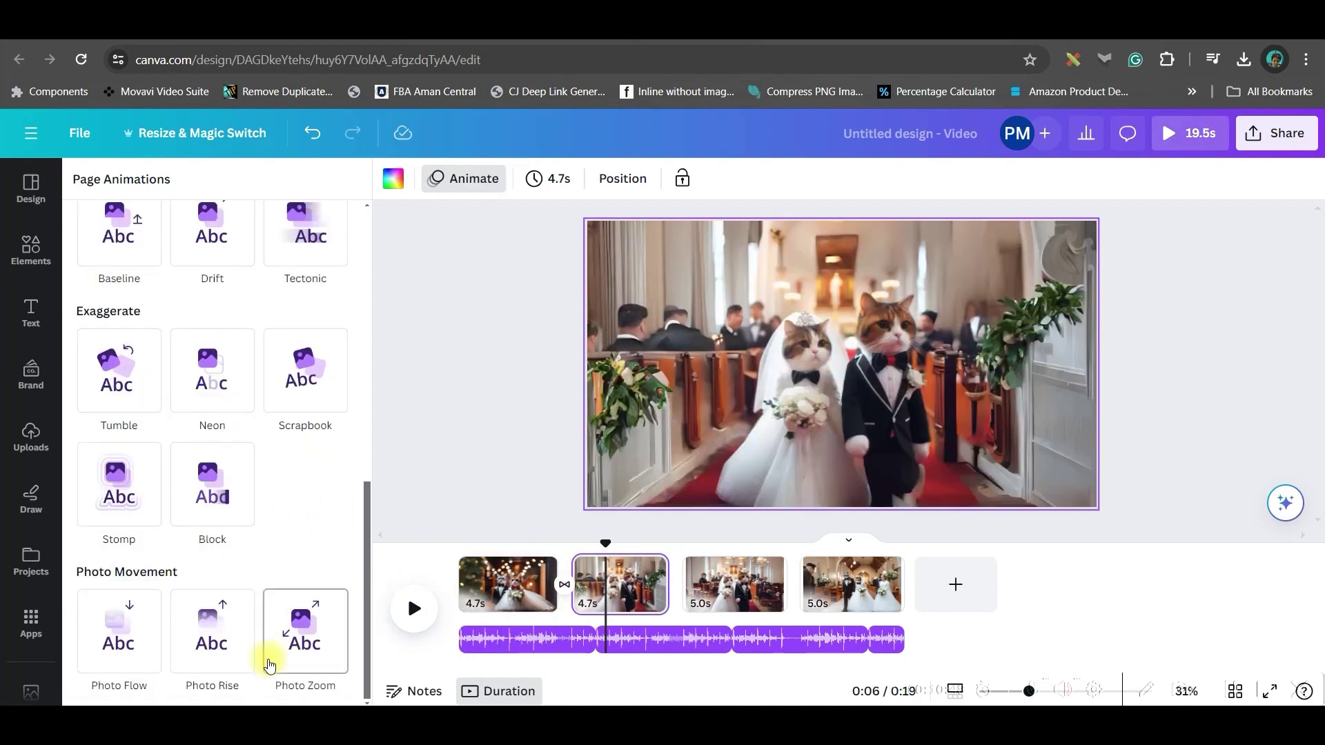
pyautogui.click(273, 657)
pyautogui.click(142, 559)
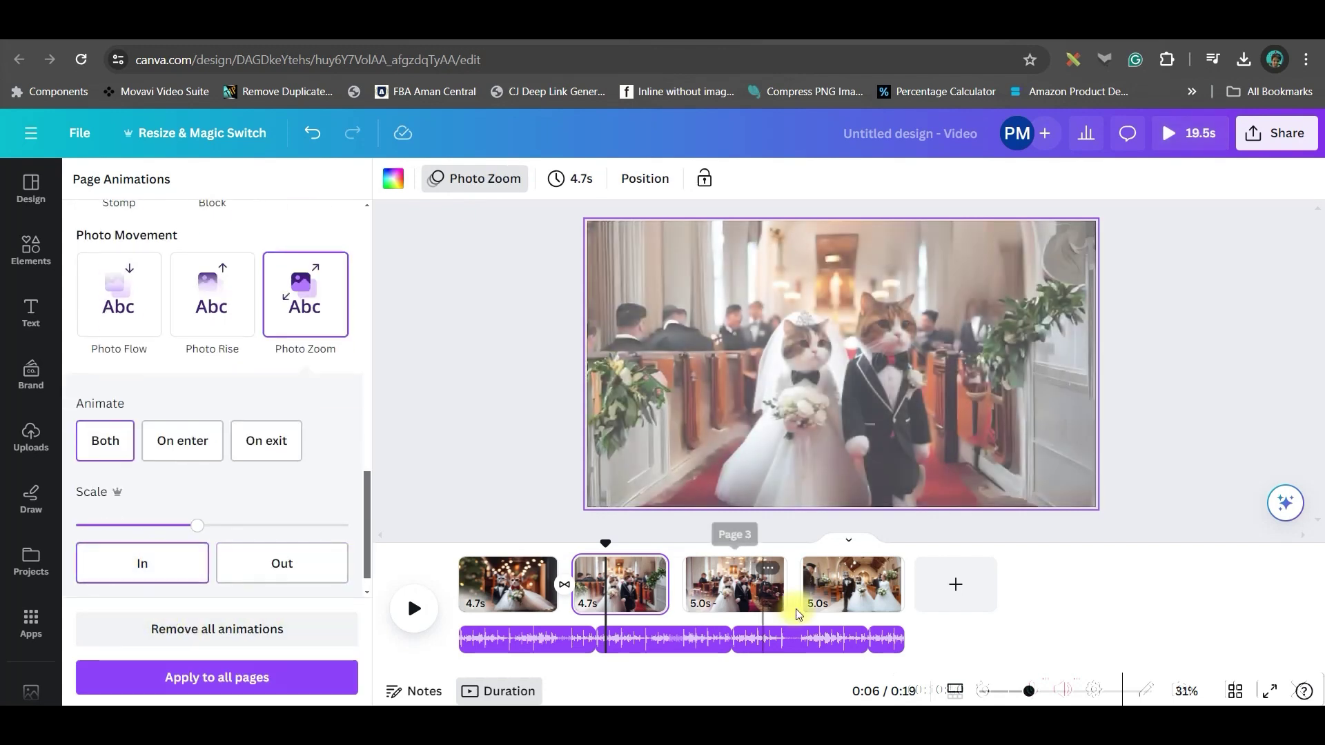
# Step: Apply zoom-out Photo Zoom to page 3 and zoom-in to page 4, and add the page 2–3 transition
pyautogui.click(735, 584)
pyautogui.click(284, 629)
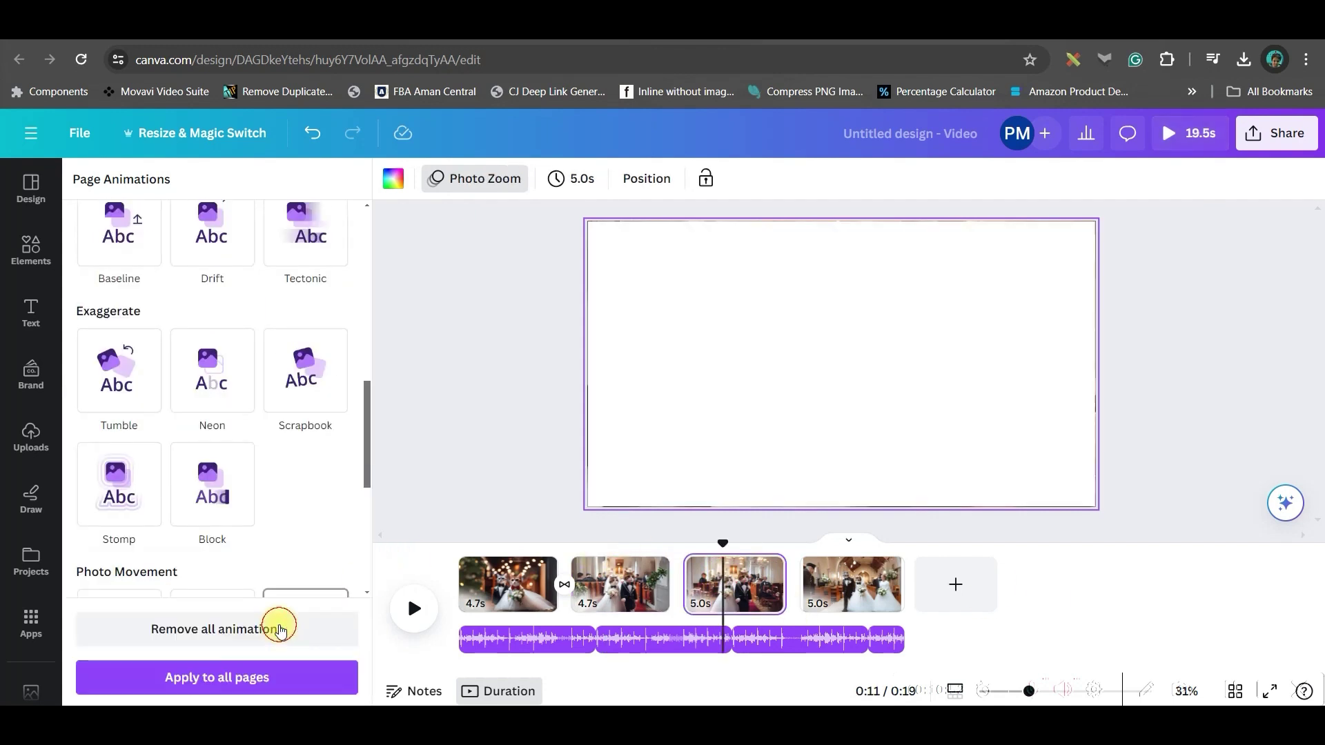
pyautogui.click(273, 560)
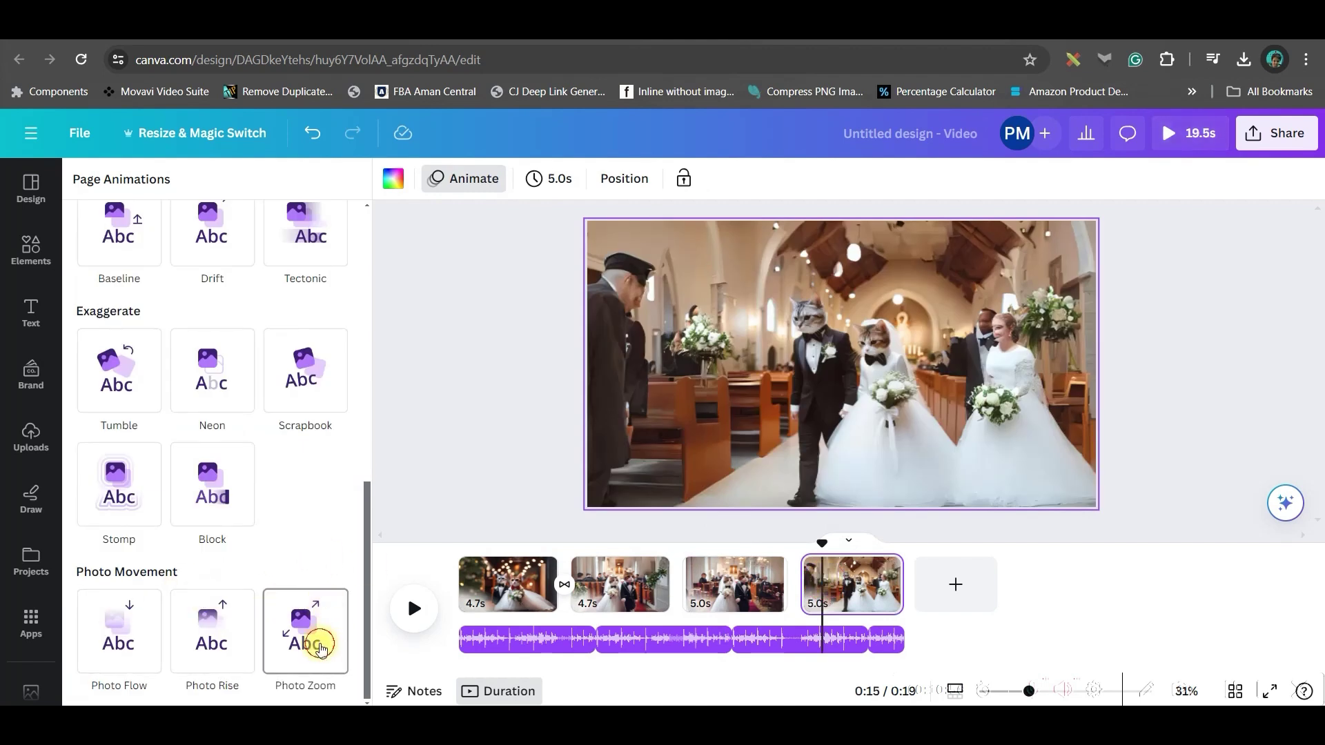
pyautogui.click(324, 612)
pyautogui.click(160, 609)
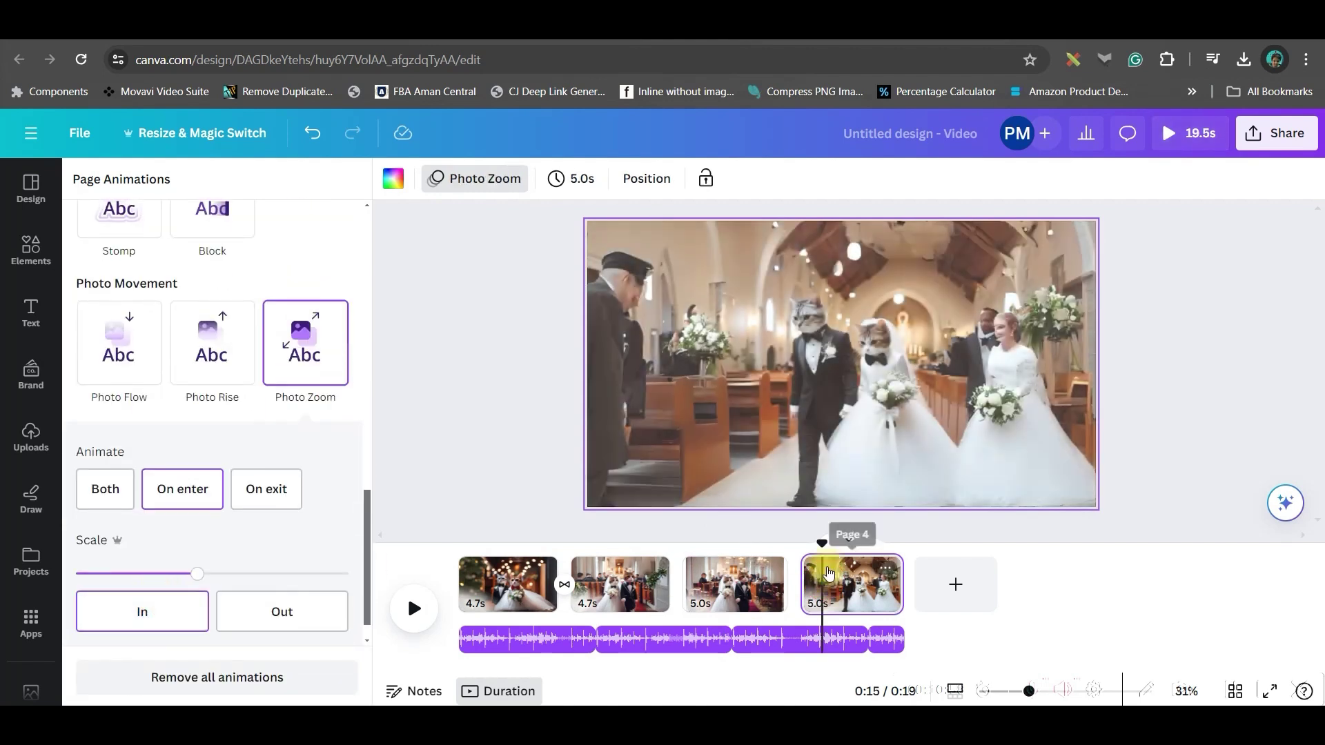
pyautogui.click(679, 586)
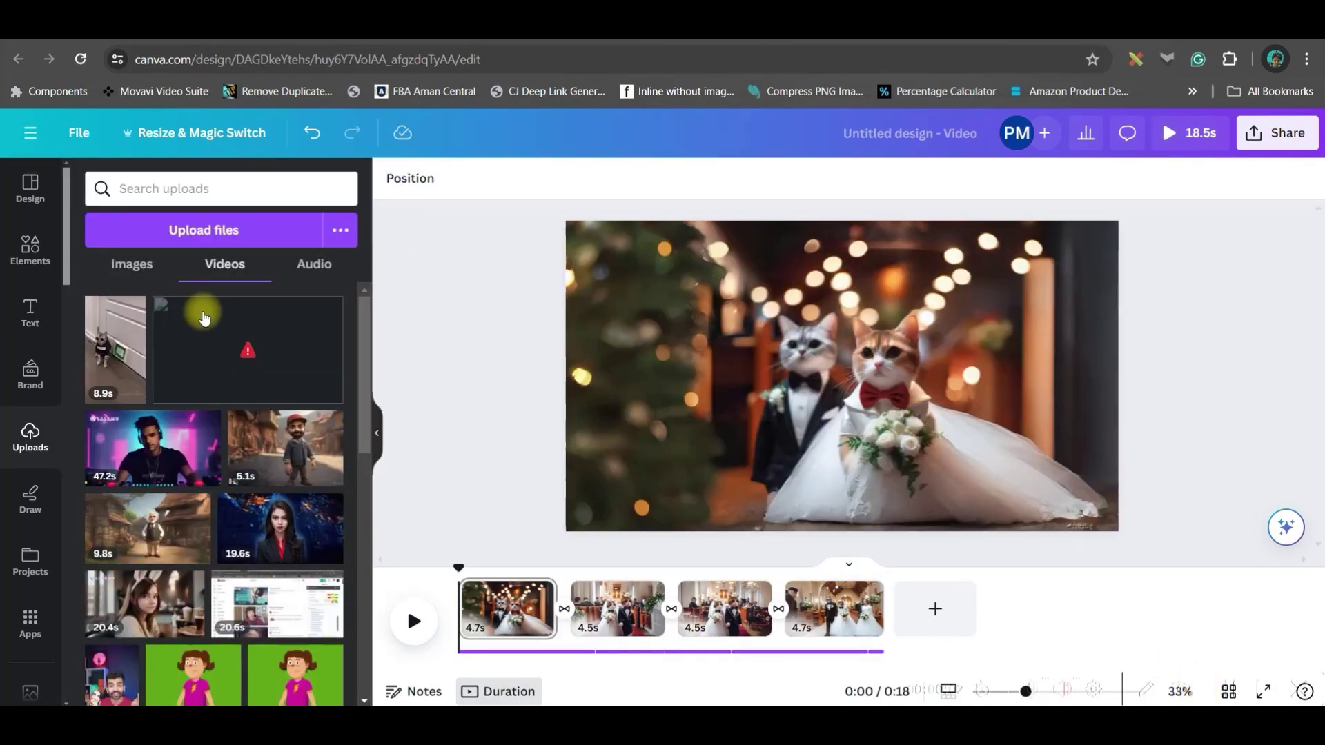
# Step: Search Elements for 'Snowfall effect' and filter the Graphics results to animated only
pyautogui.click(30, 245)
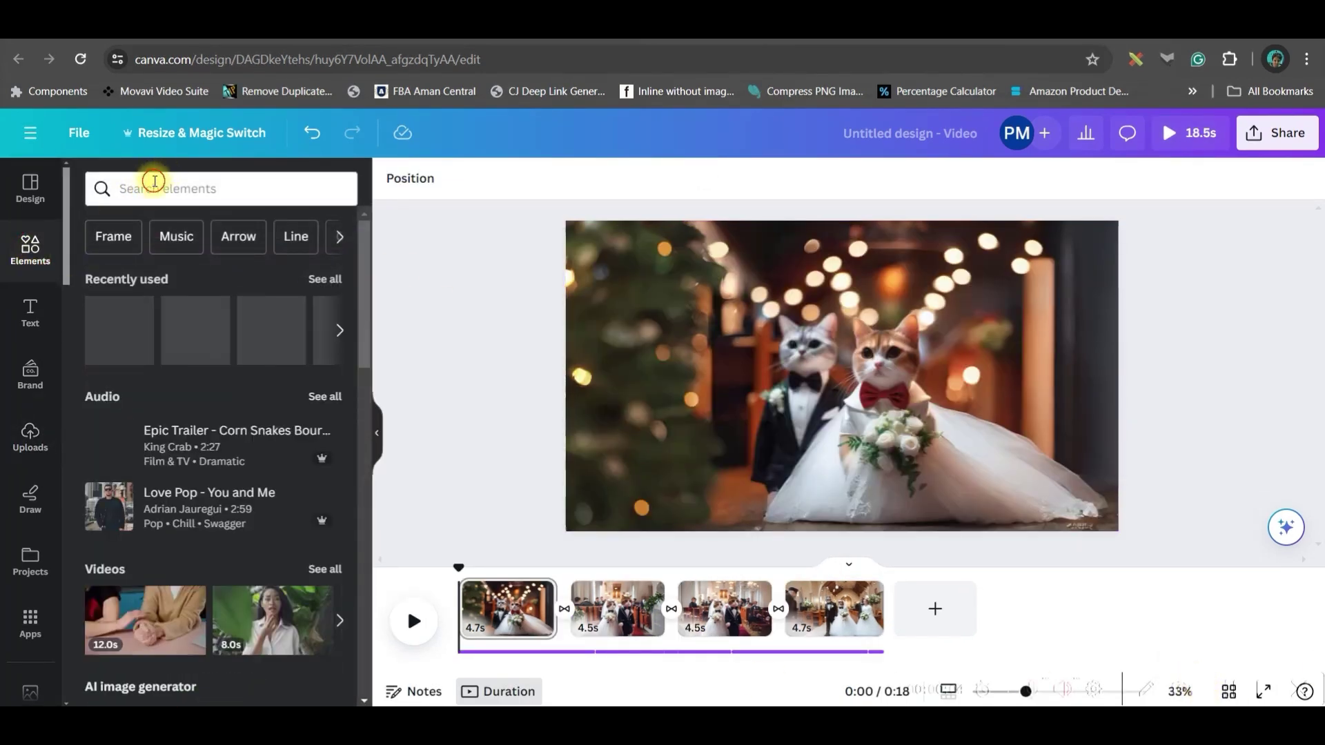
pyautogui.click(155, 184)
pyautogui.write('Snowfall')
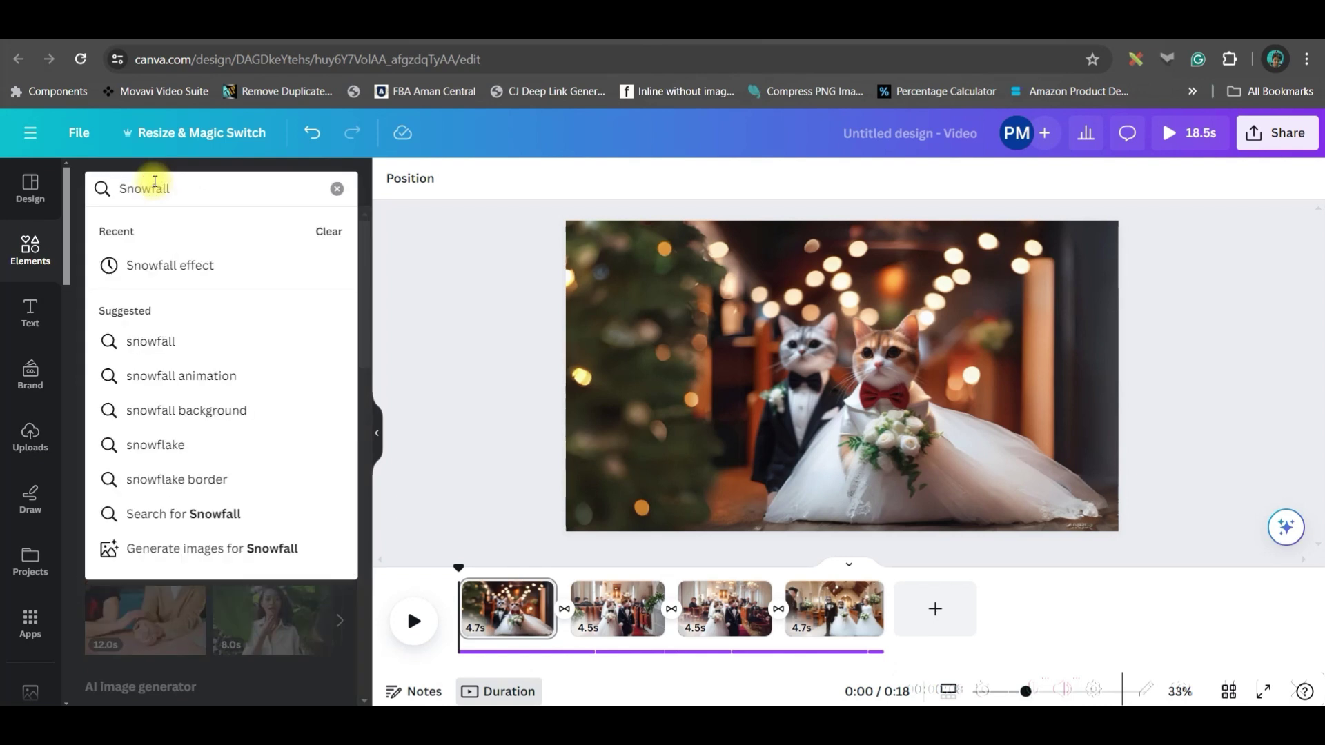
pyautogui.click(192, 260)
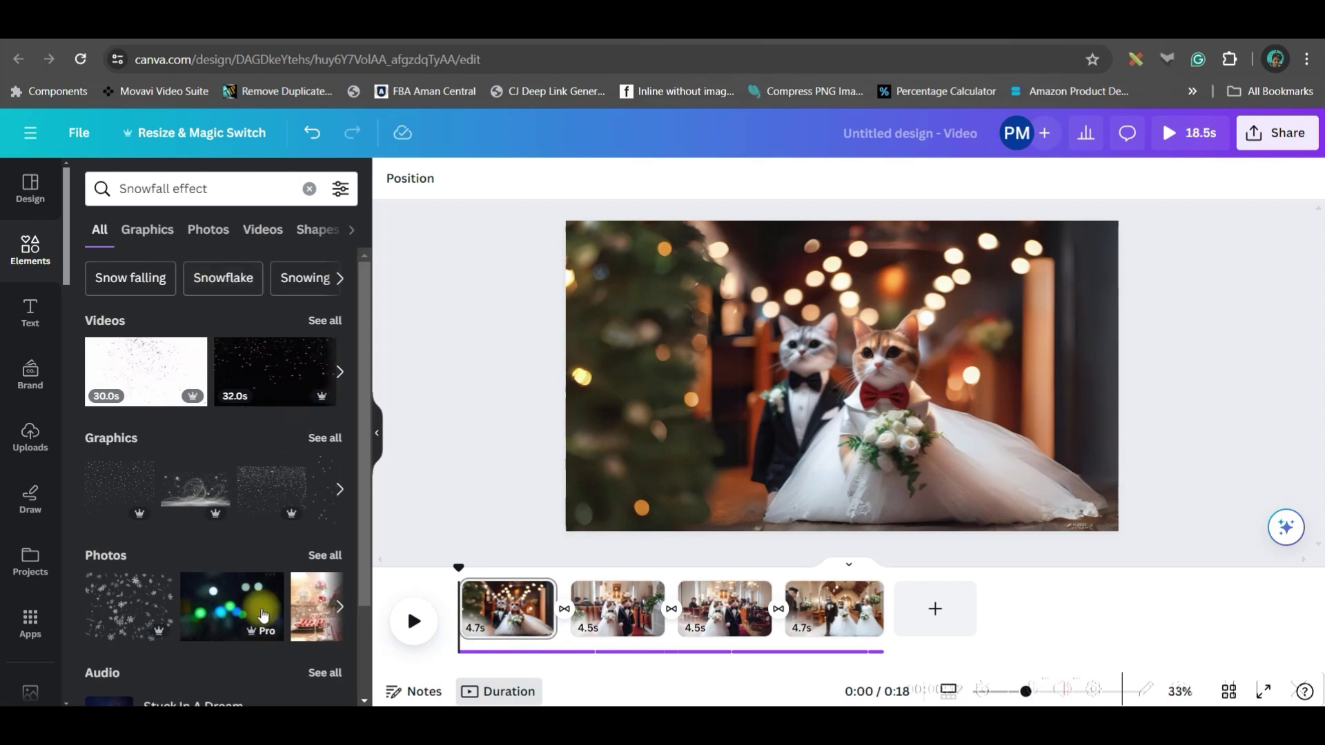
pyautogui.click(315, 438)
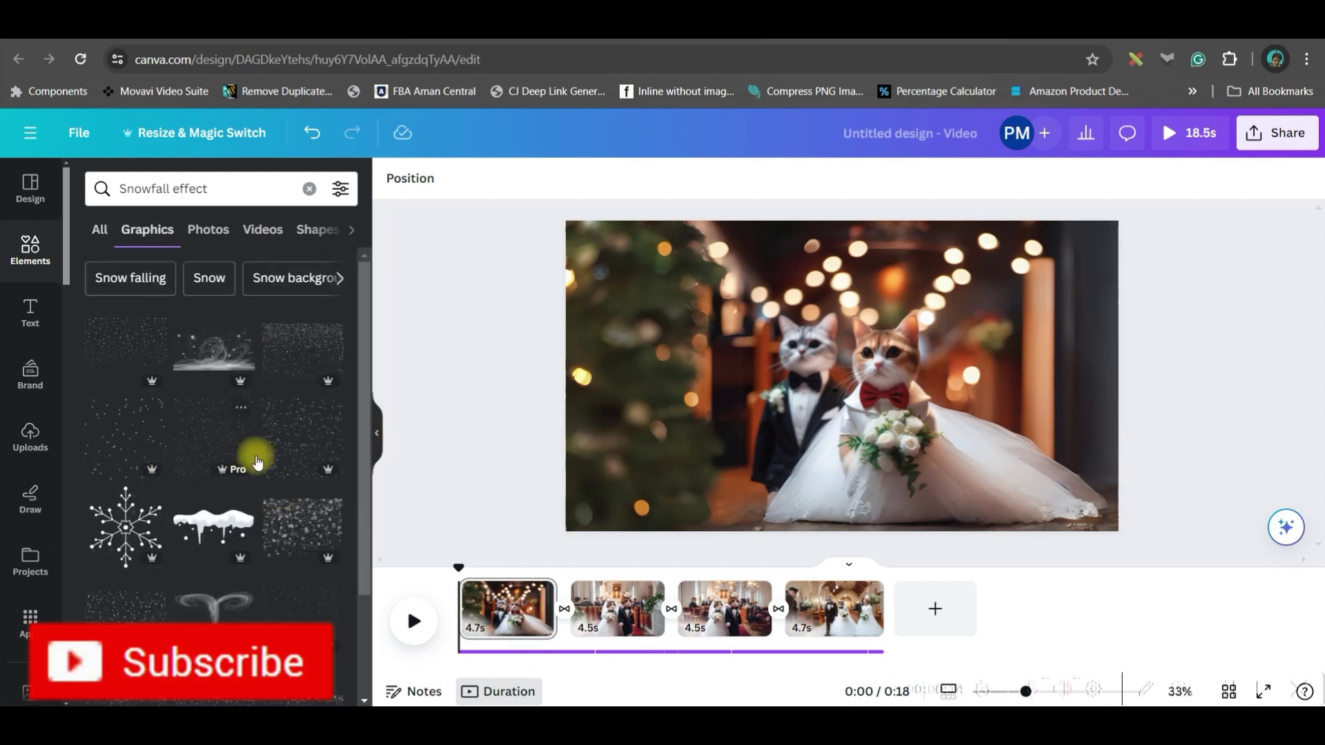
pyautogui.click(339, 189)
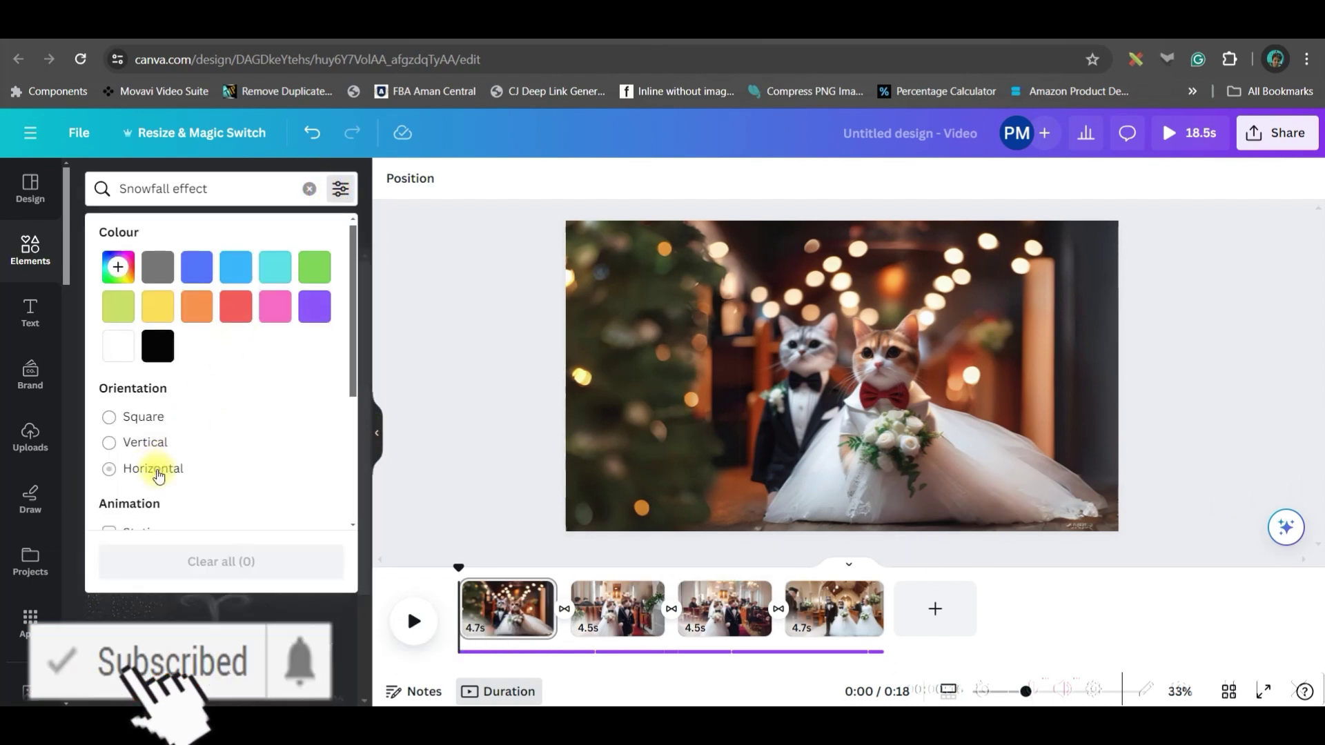
pyautogui.scroll(-3, 157, 465)
pyautogui.click(110, 394)
pyautogui.click(168, 642)
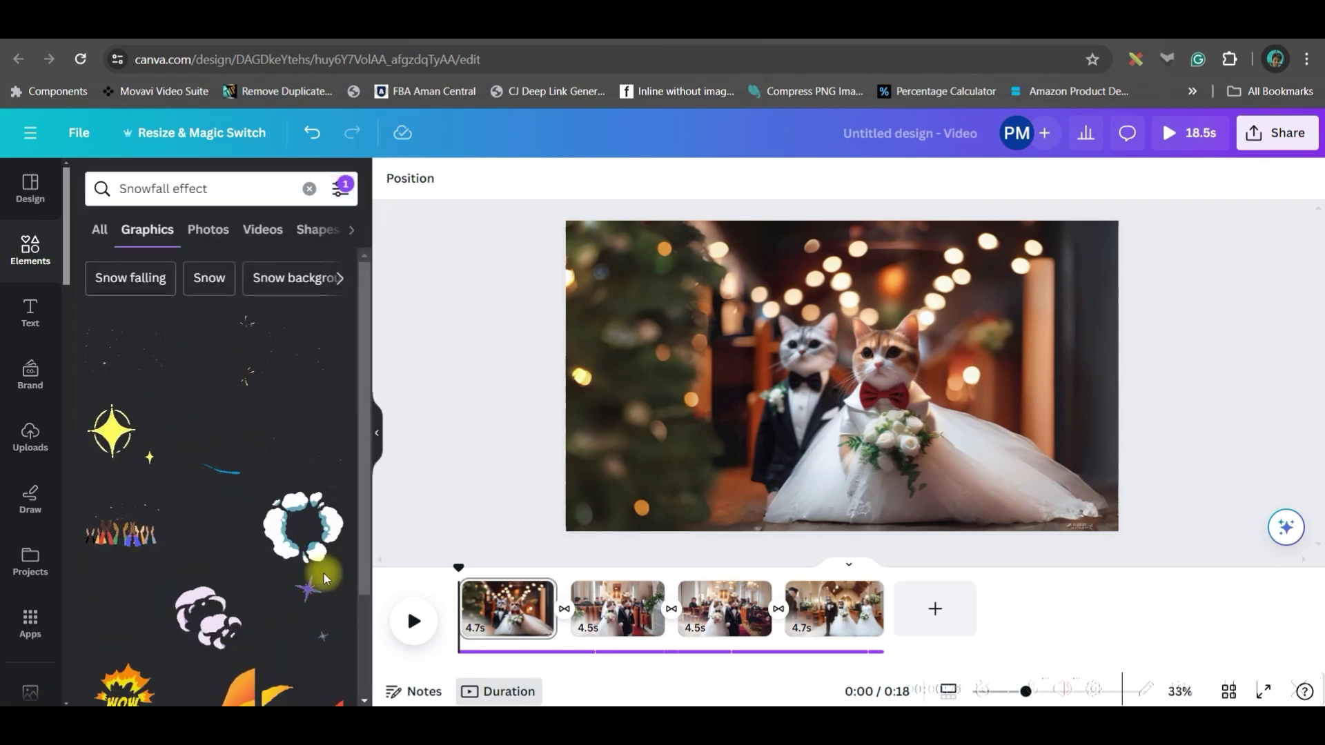
# Step: Stretch an animated snowfall graphic over all of page 1 and set its transparency to 45
pyautogui.click(129, 353)
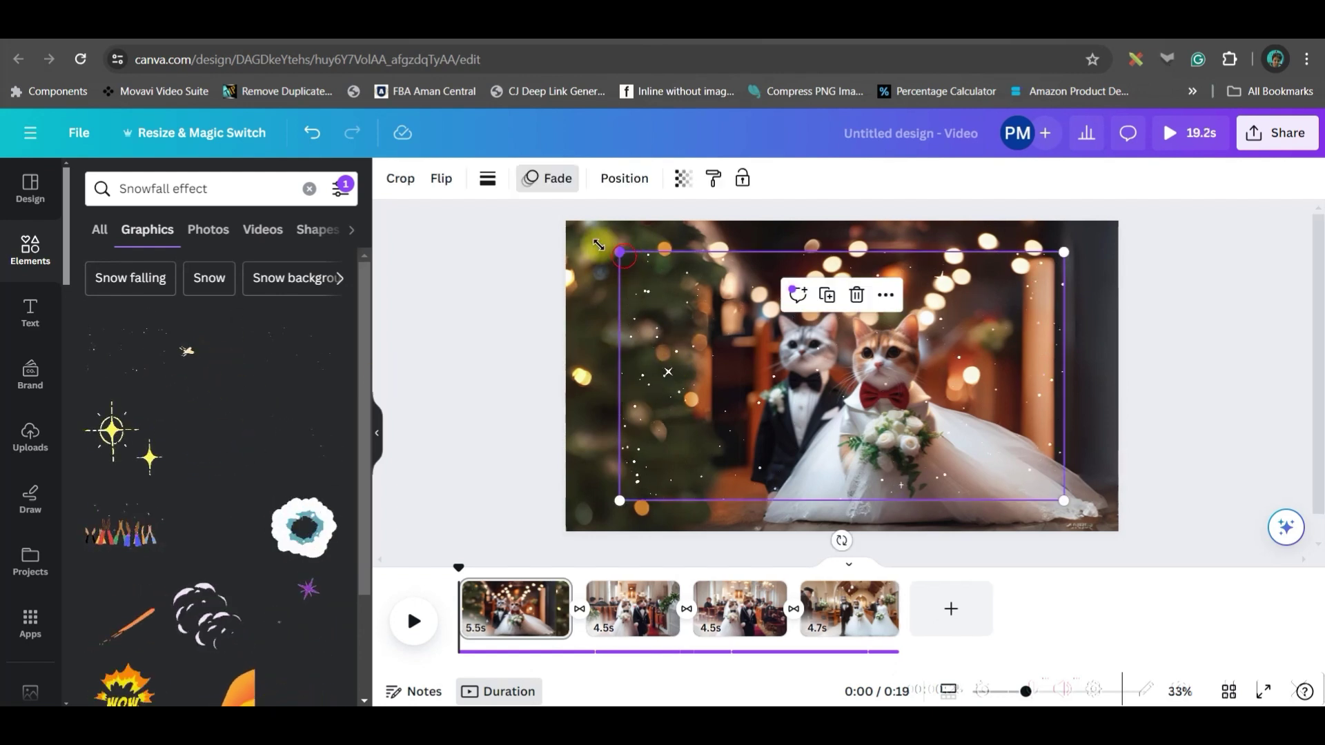
pyautogui.moveTo(620, 251); pyautogui.dragTo(565, 221)
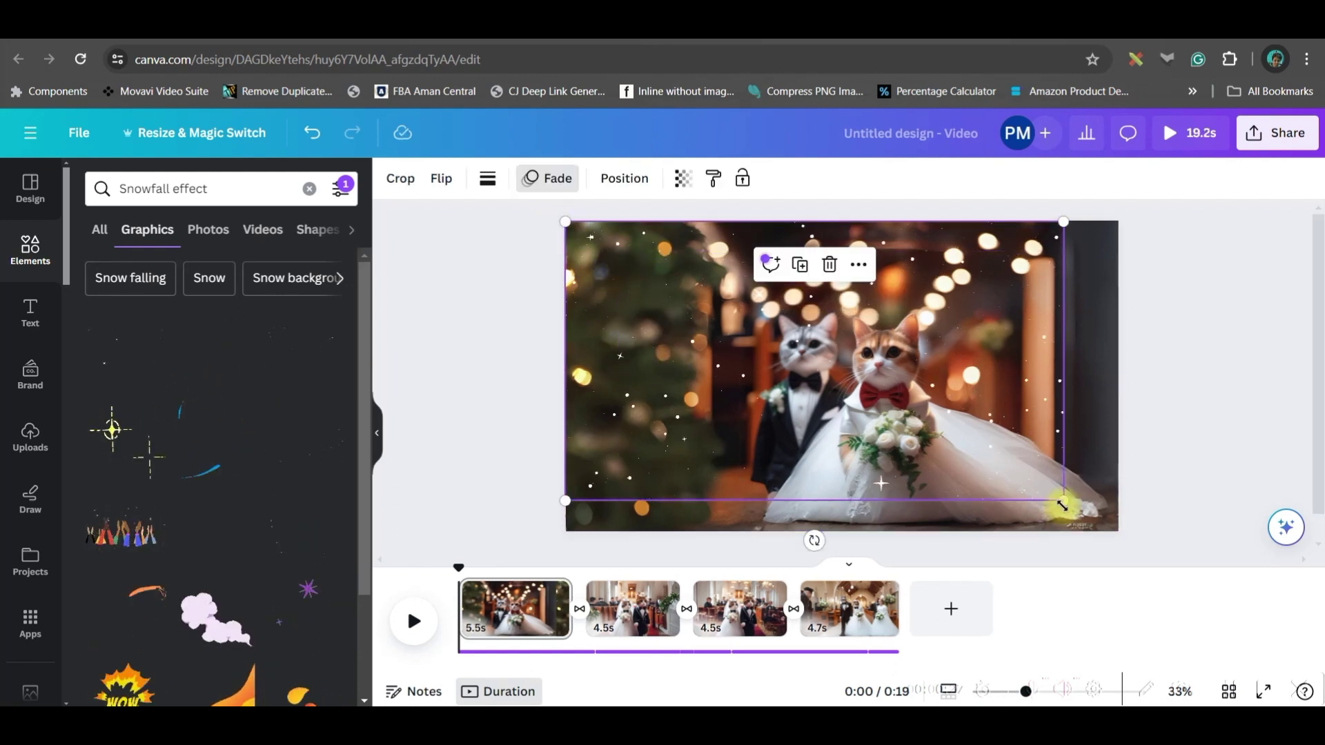
pyautogui.moveTo(1063, 500); pyautogui.dragTo(1116, 524)
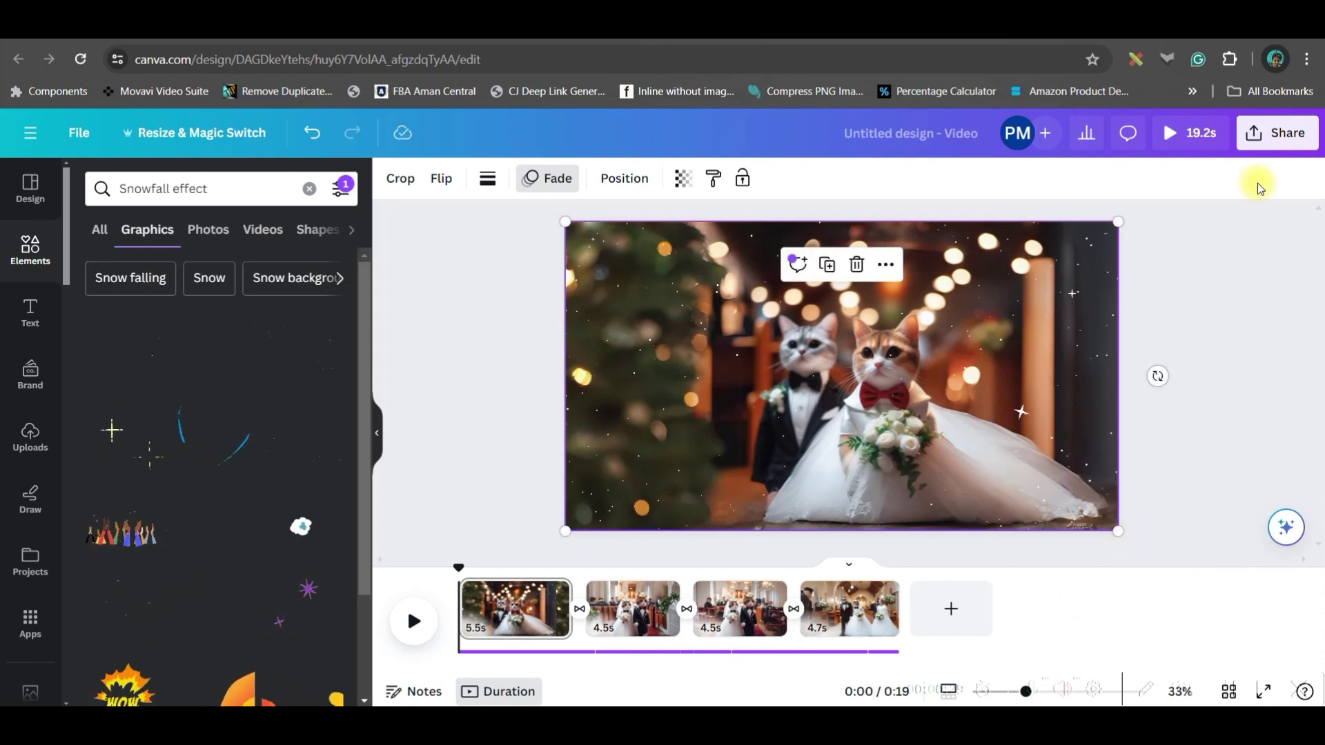
pyautogui.click(679, 185)
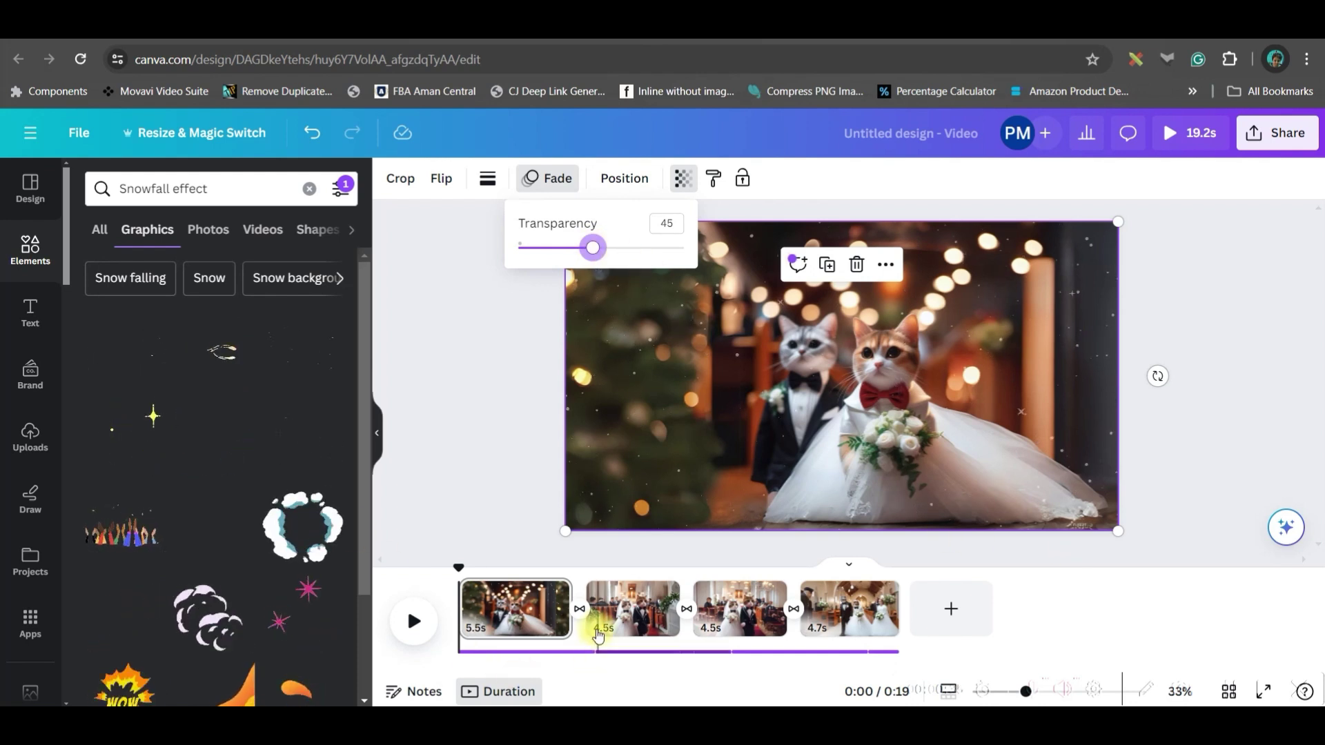
pyautogui.click(631, 611)
pyautogui.scroll(-2, 113, 443)
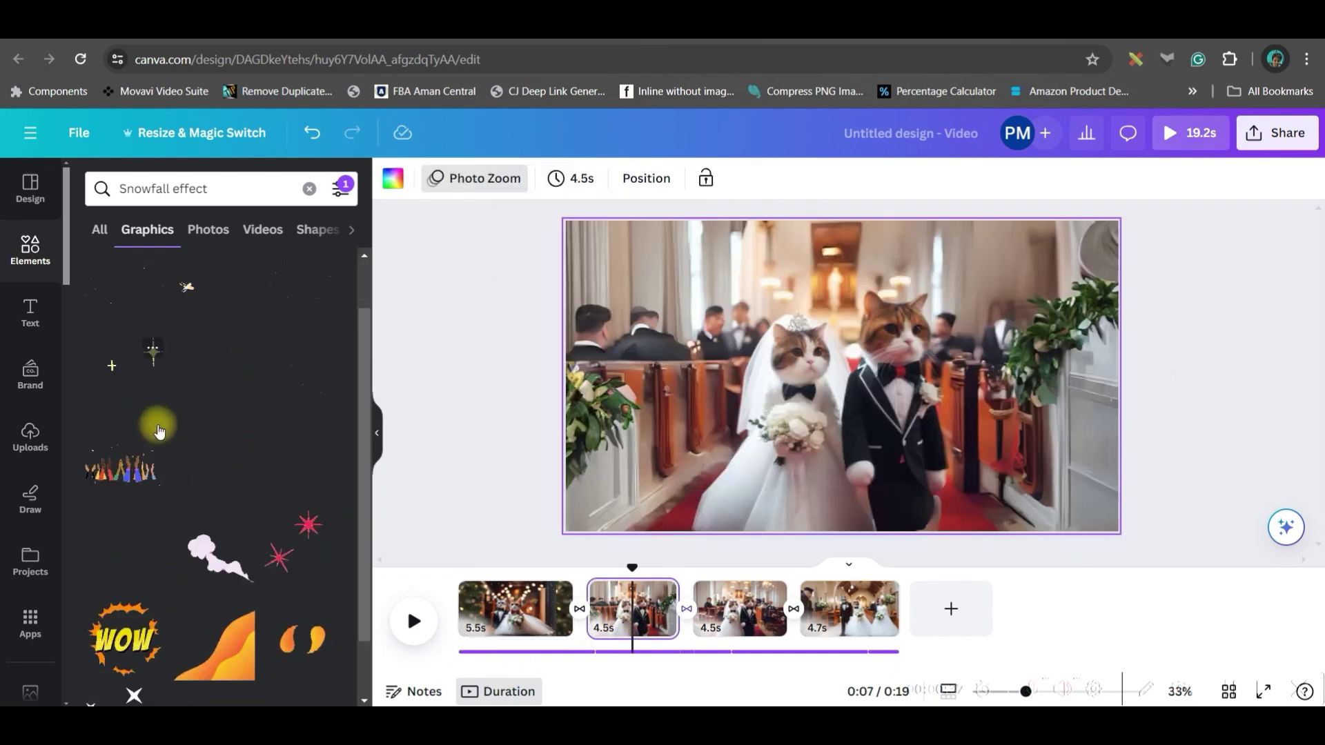
pyautogui.scroll(-2, 112, 443)
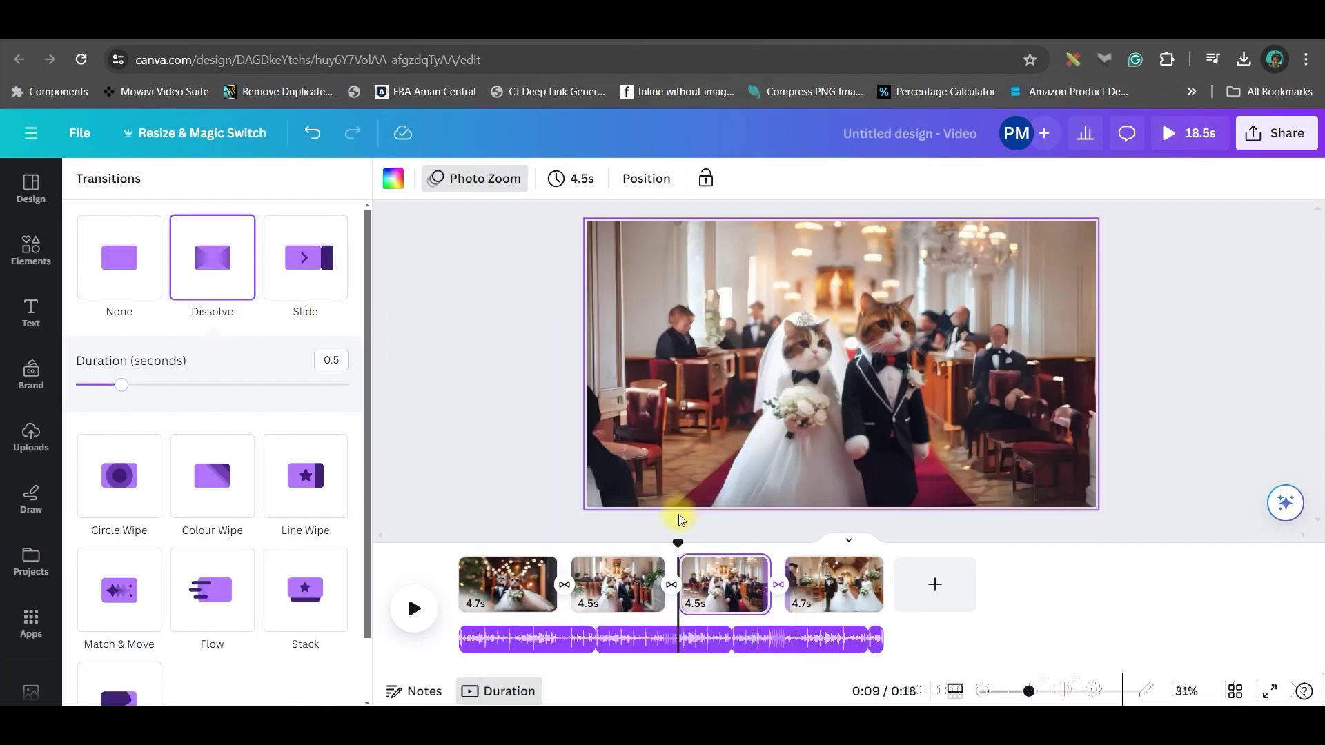
pyautogui.moveTo(679, 543); pyautogui.dragTo(459, 534)
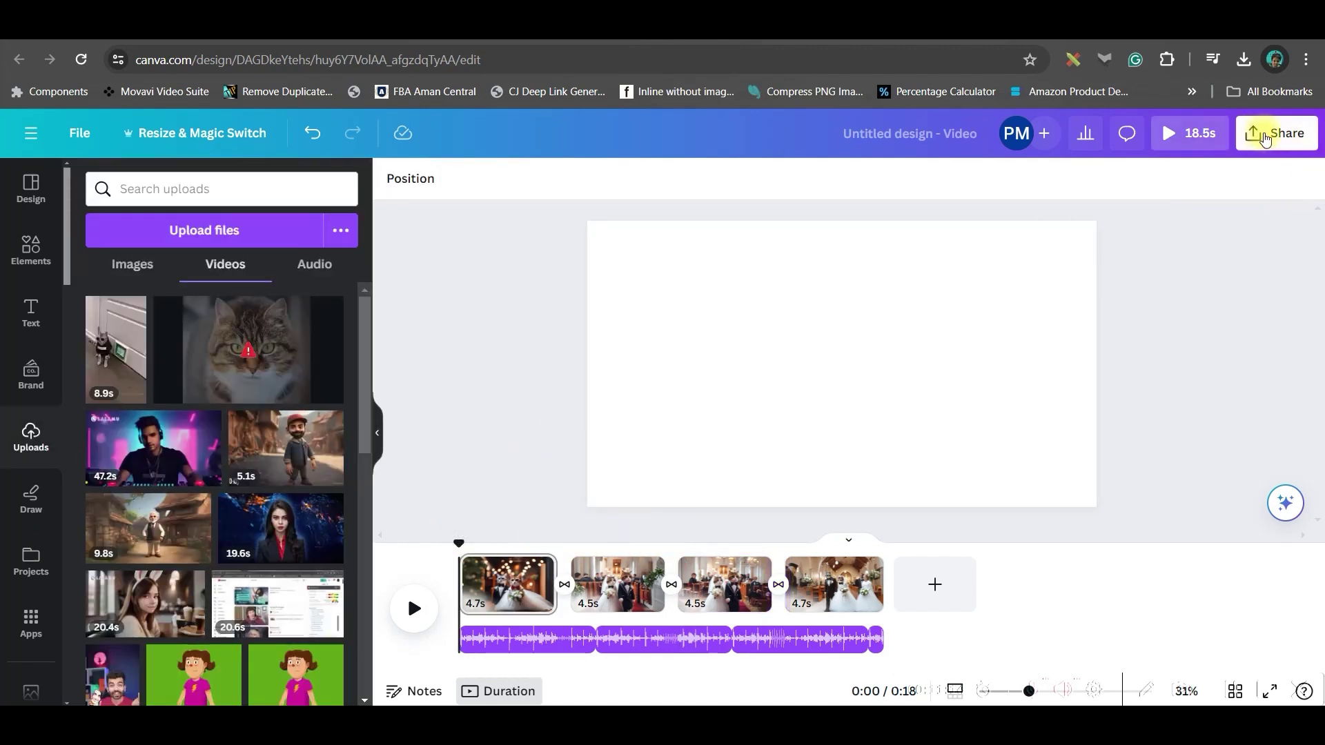
# Step: Set the Share > Download panel to MP4 Video with all pages selected
pyautogui.click(1264, 139)
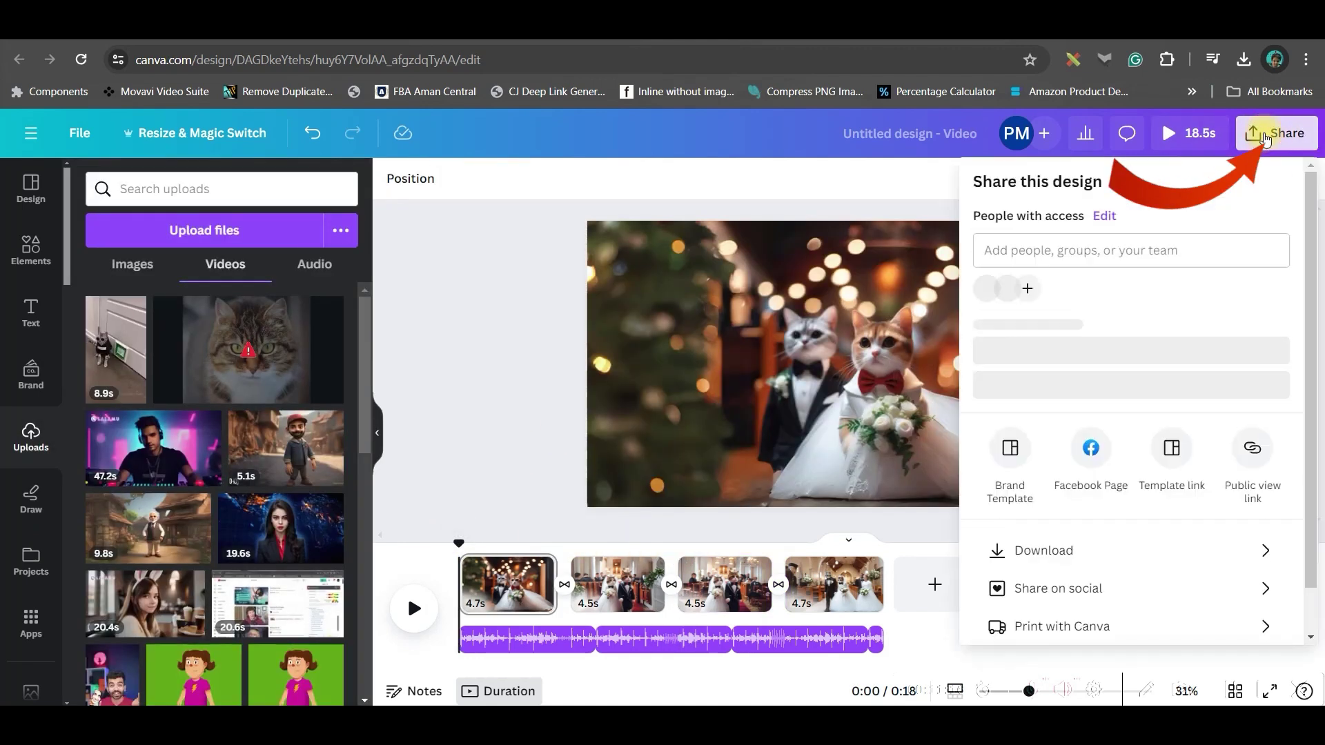
pyautogui.click(1077, 570)
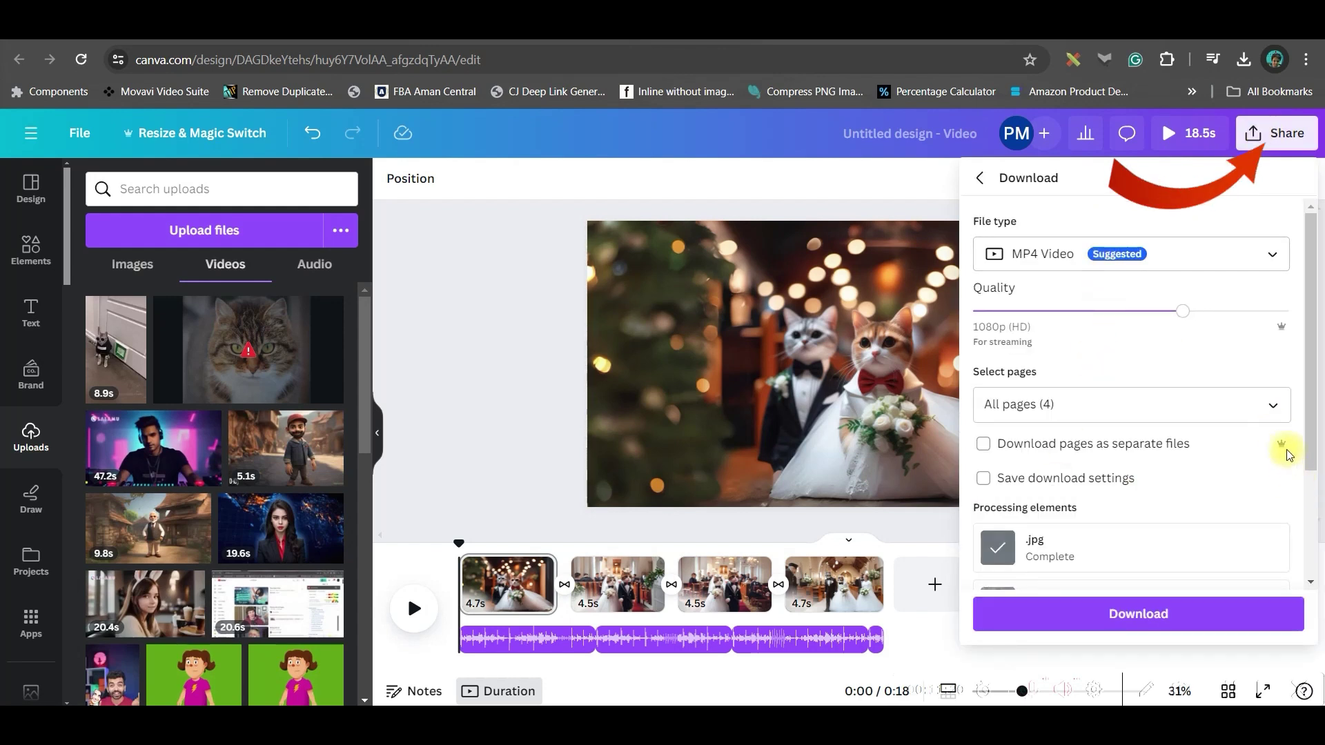
pyautogui.click(1273, 404)
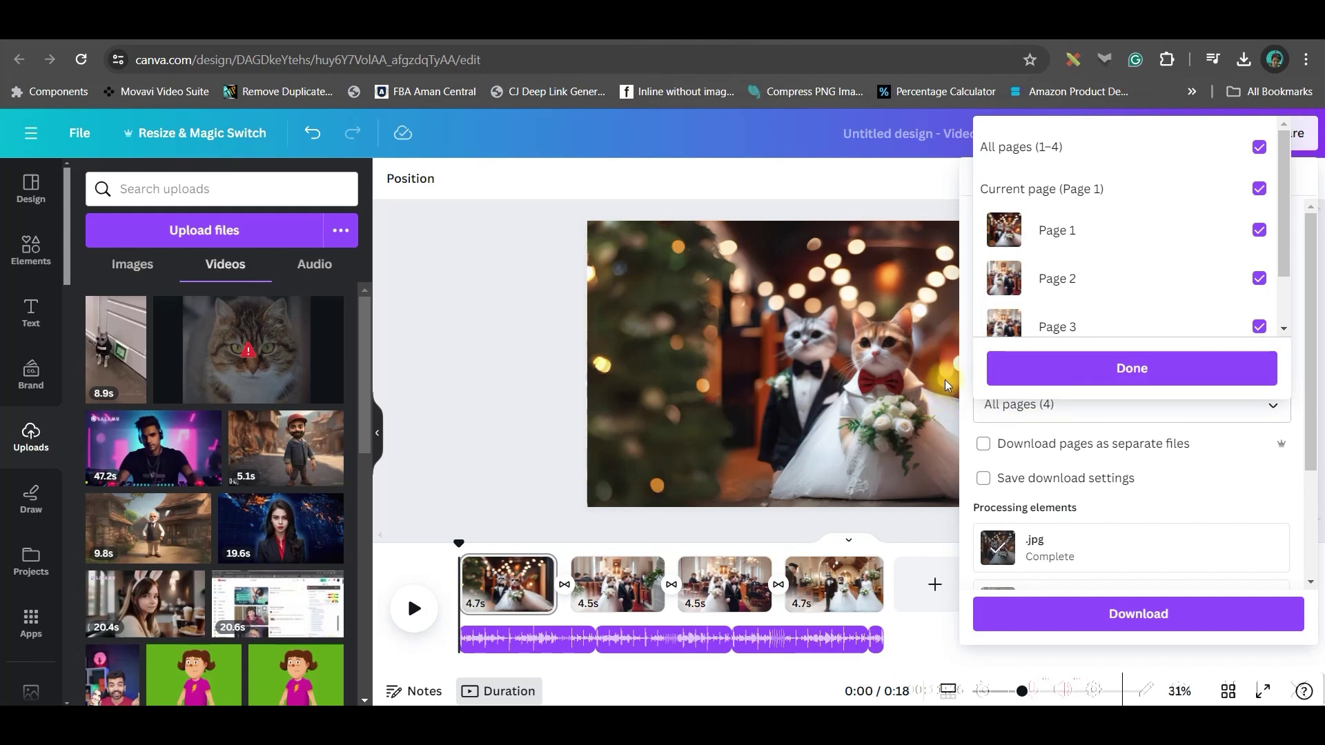
pyautogui.scroll(-2, 1284, 275)
pyautogui.scroll(-1, 1283, 311)
pyautogui.click(1206, 376)
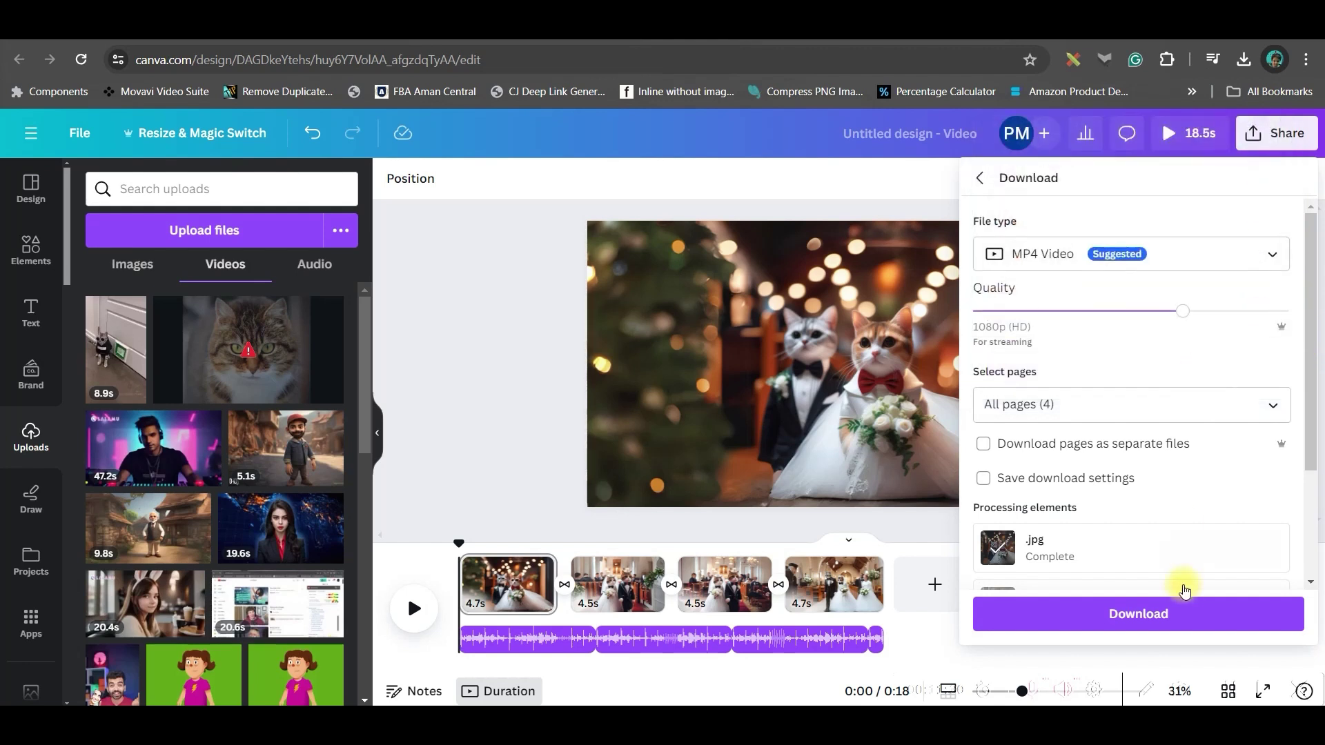